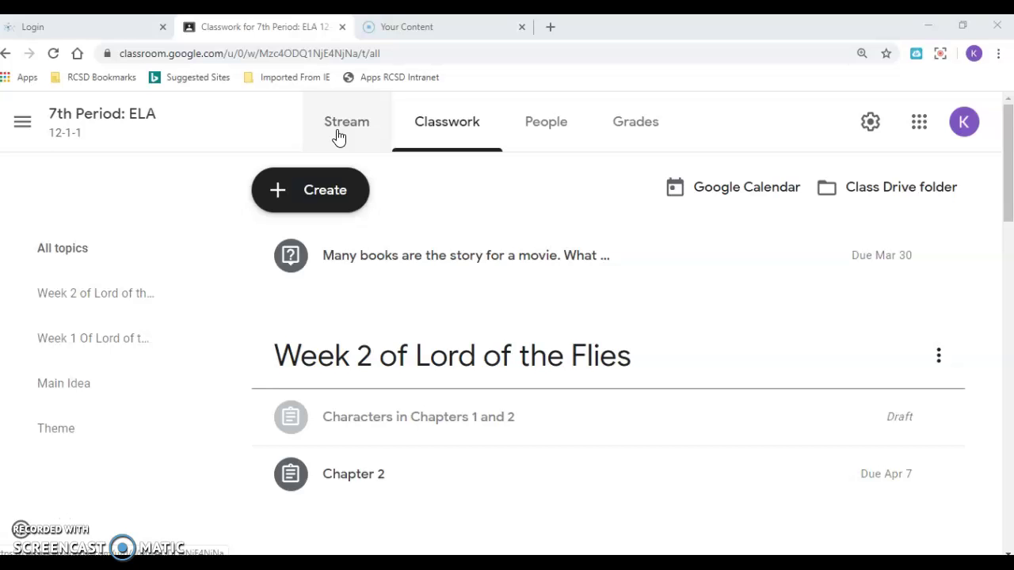
- Show the details of the draft assignment Characters in Chapters 1 and 2 in the 7th Period: ELA classwork
{"action": "left_click", "coordinate": [118, 131]}
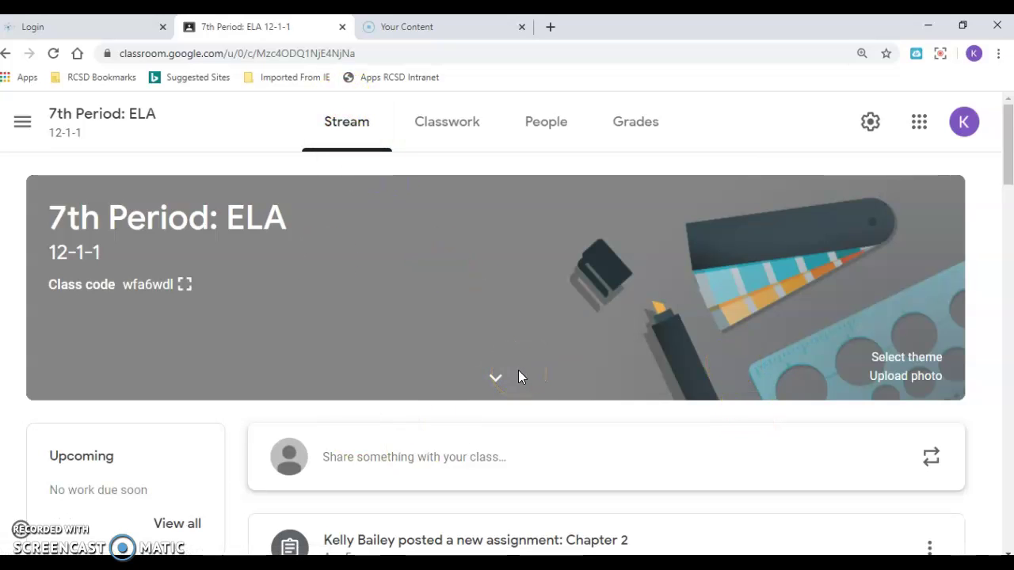
{"action": "left_click", "coordinate": [425, 129]}
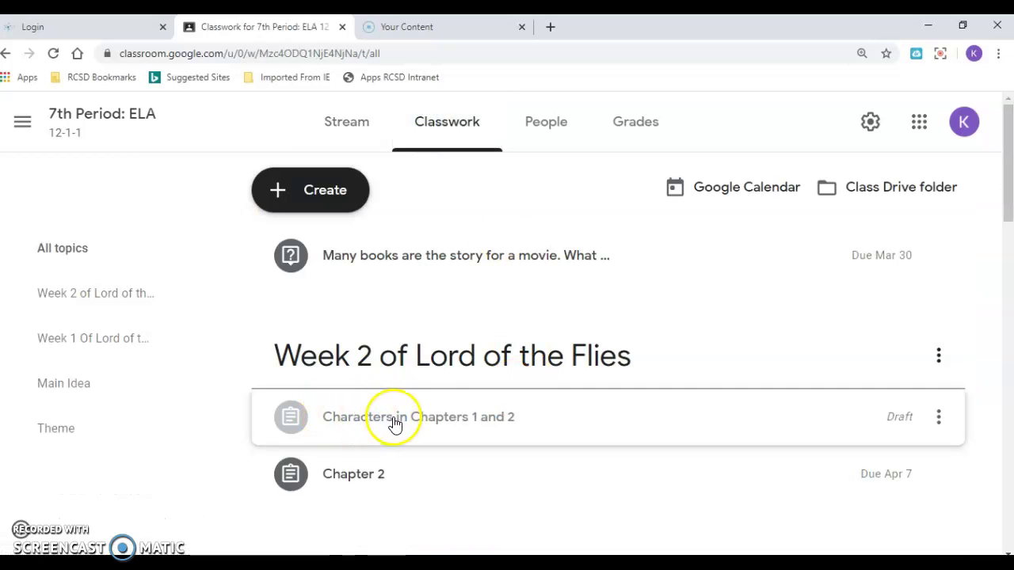
{"action": "left_click", "coordinate": [519, 432]}
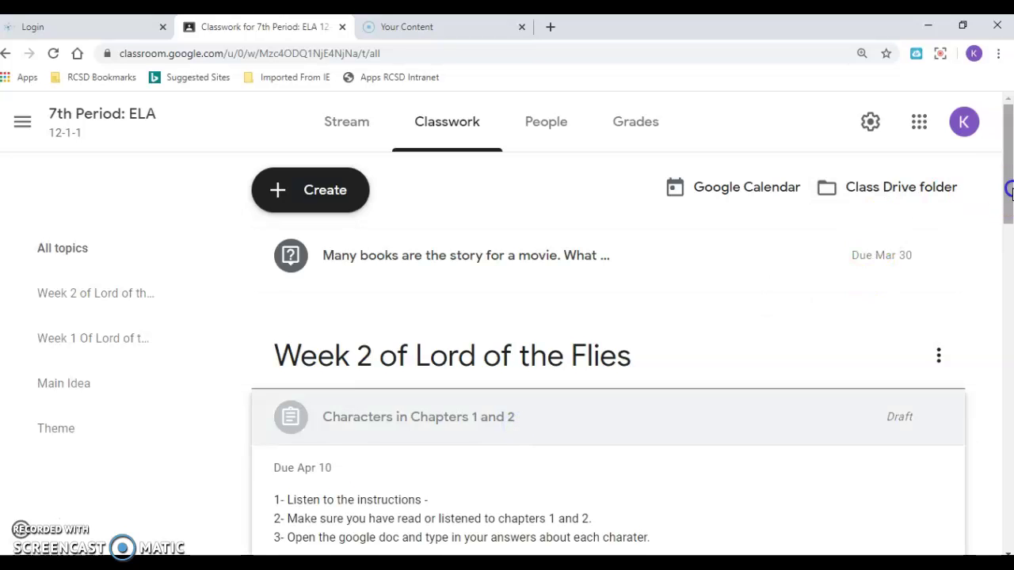
{"action": "left_click_drag", "start_coordinate": [1007, 188], "coordinate": [1007, 234]}
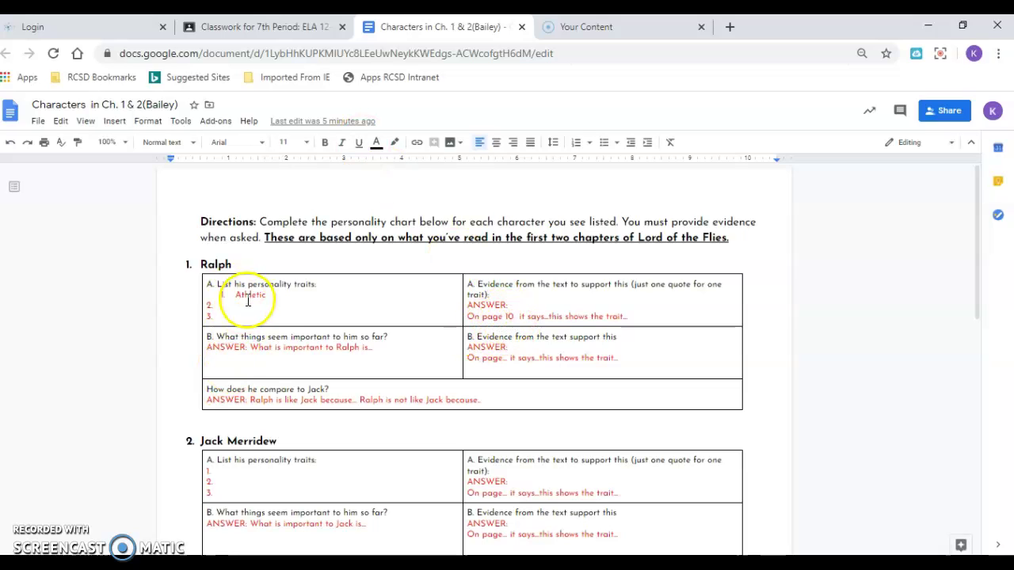
- Return to the classwork list and open the full Chapter 1 assignment under Week 1 Of Lord of the Flies
{"action": "left_click", "coordinate": [254, 26]}
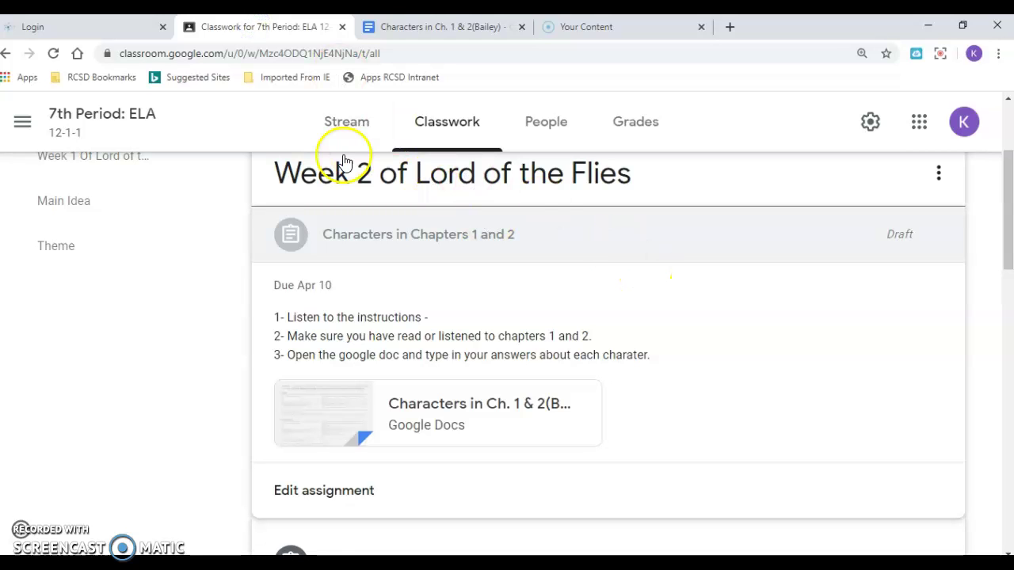
{"action": "left_click", "coordinate": [670, 248]}
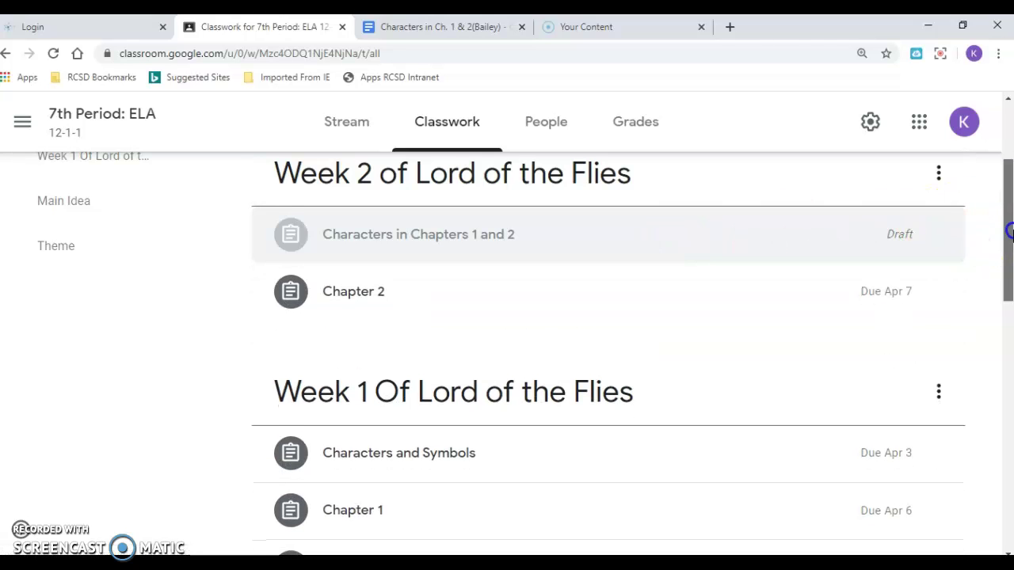
{"action": "scroll", "coordinate": [1006, 233], "scroll_direction": "down", "scroll_amount": 1}
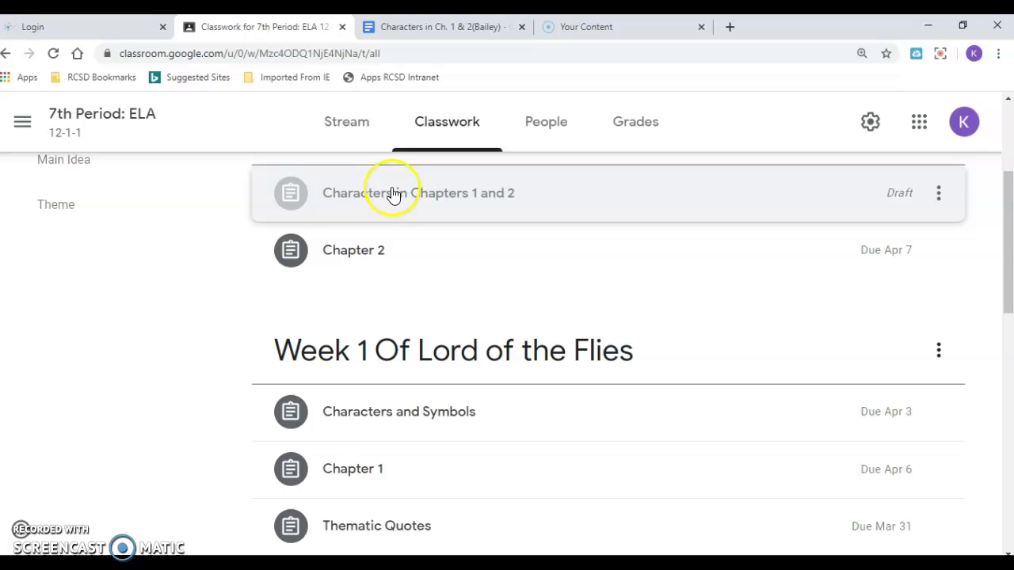
{"action": "left_click", "coordinate": [351, 474]}
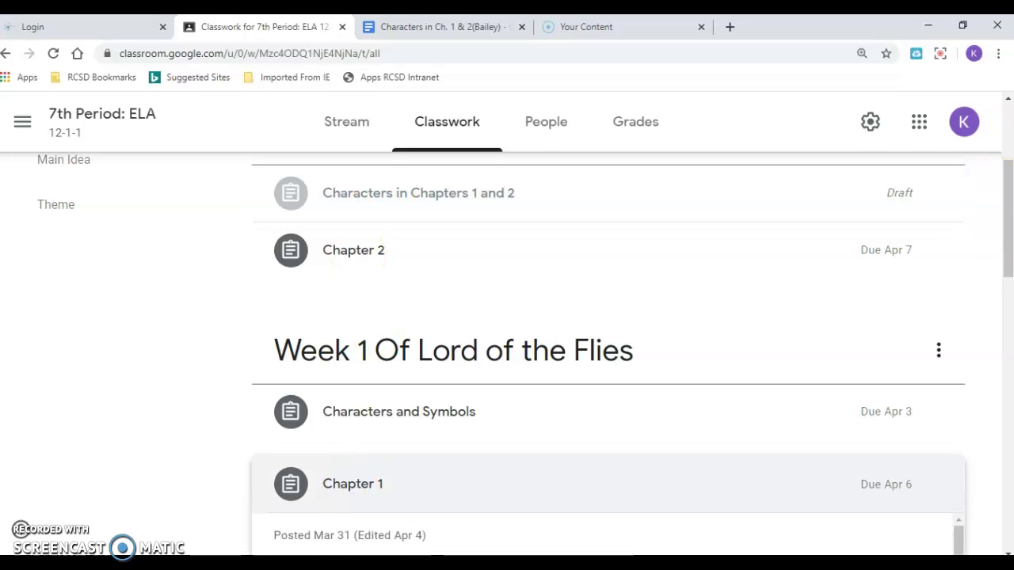
{"action": "scroll", "coordinate": [1007, 210], "scroll_direction": "down", "scroll_amount": 1}
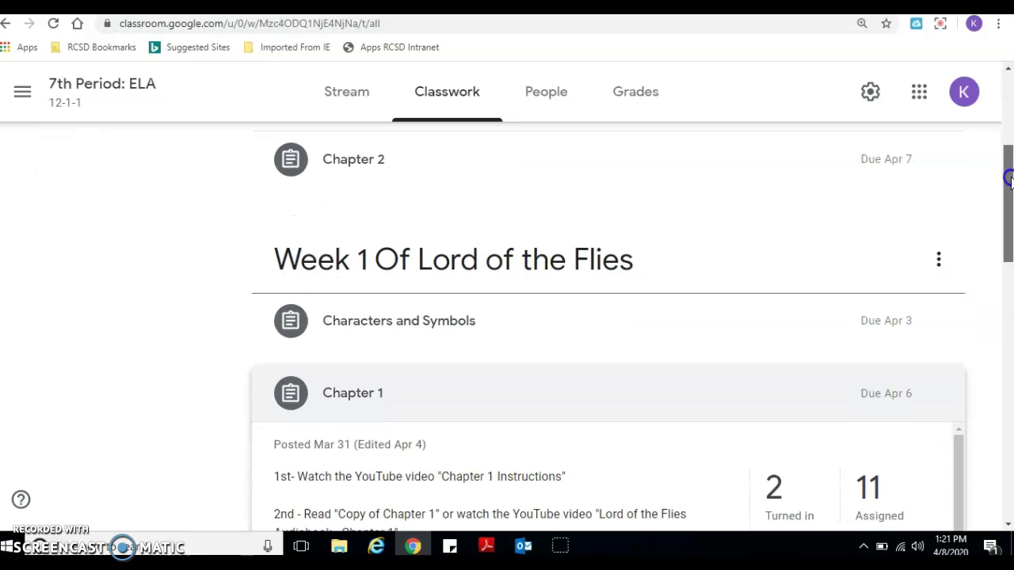
{"action": "scroll", "coordinate": [1006, 181], "scroll_direction": "down", "scroll_amount": 3}
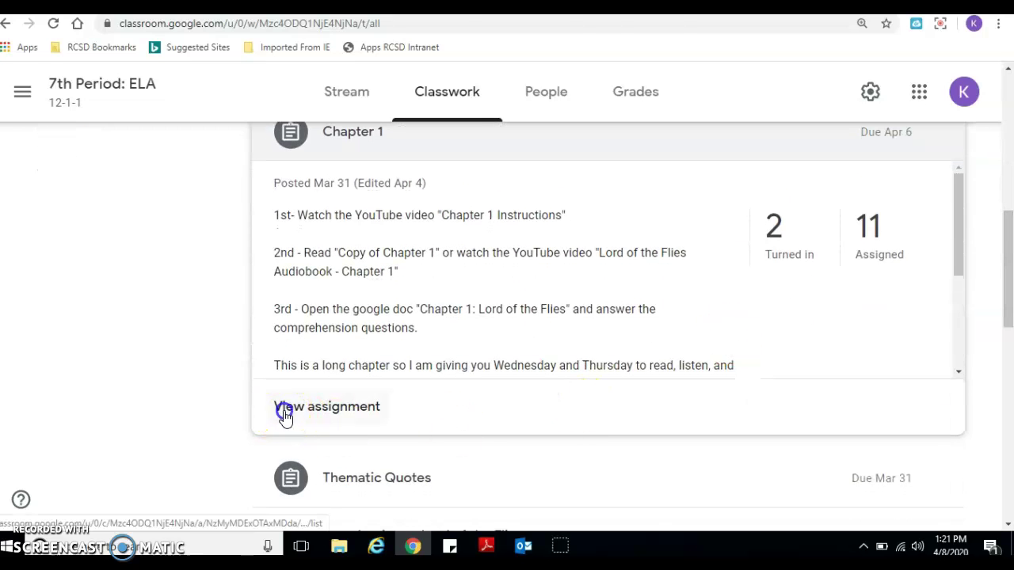
{"action": "left_click", "coordinate": [284, 418]}
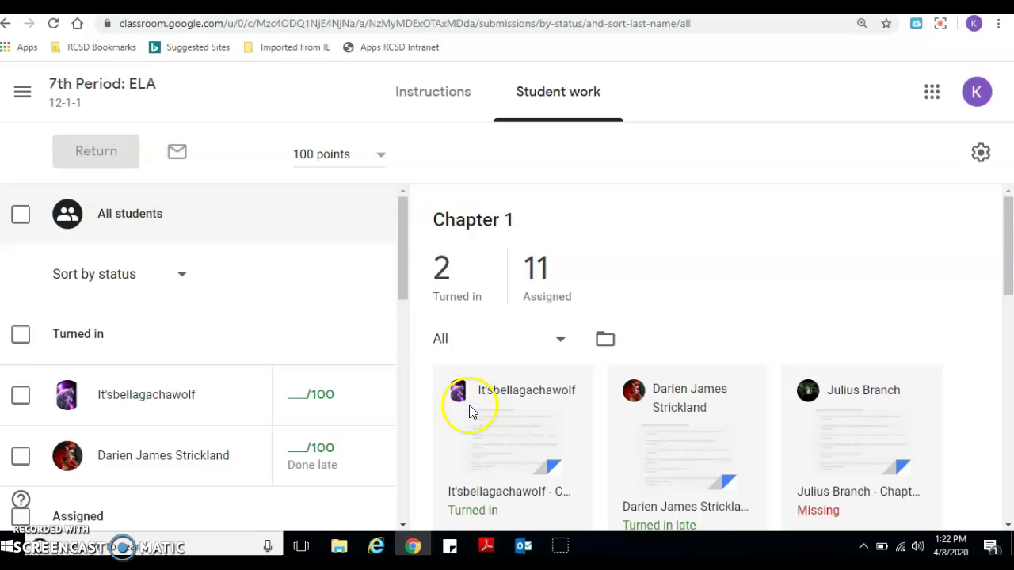
- Open the Copy of Chapter 1 Lord of The Flies PDF from the assignment's instructions and go to the novel's page 10
{"action": "left_click", "coordinate": [428, 93]}
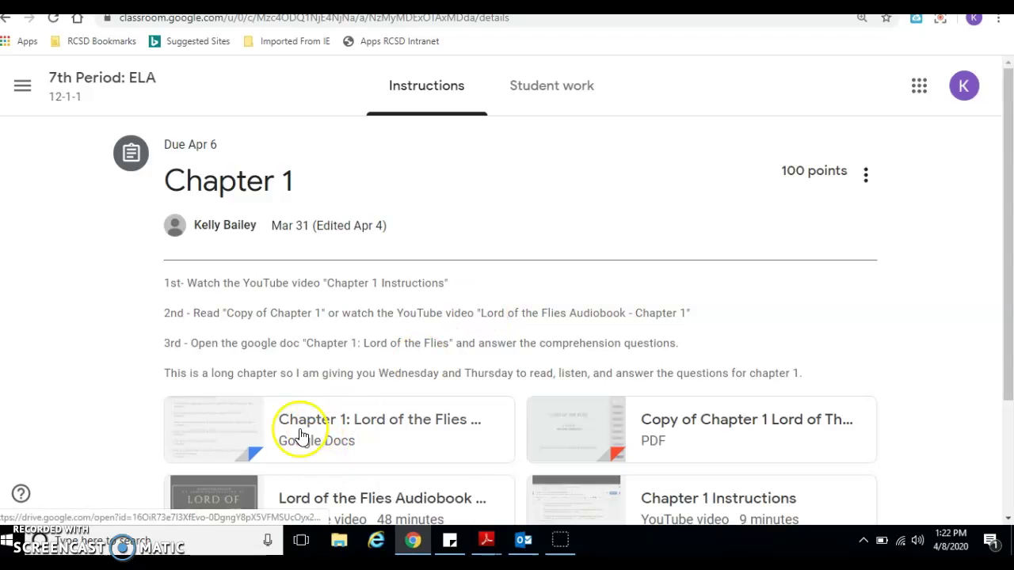
{"action": "left_click", "coordinate": [715, 428]}
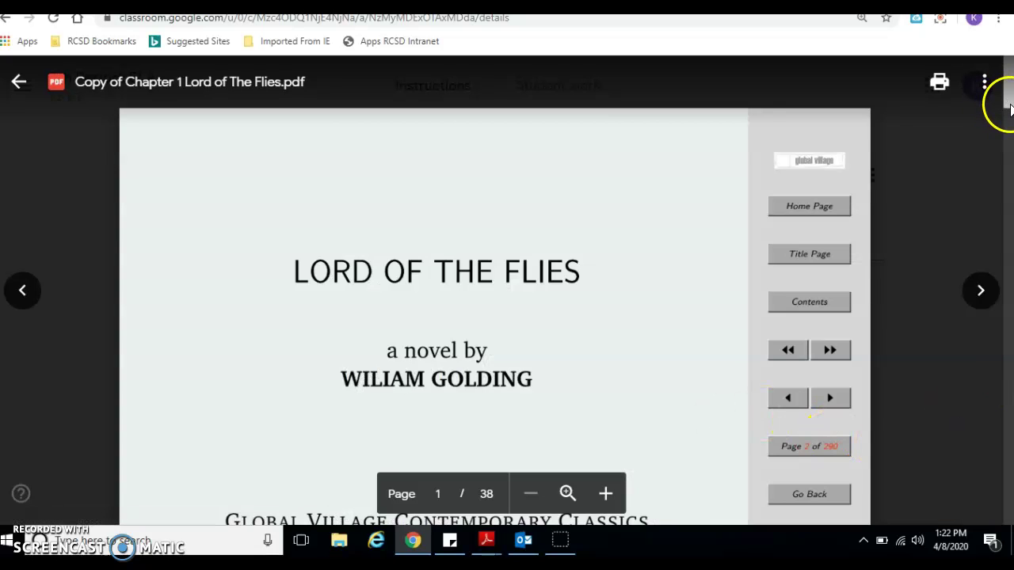
{"action": "left_click_drag", "start_coordinate": [1009, 108], "coordinate": [1009, 133]}
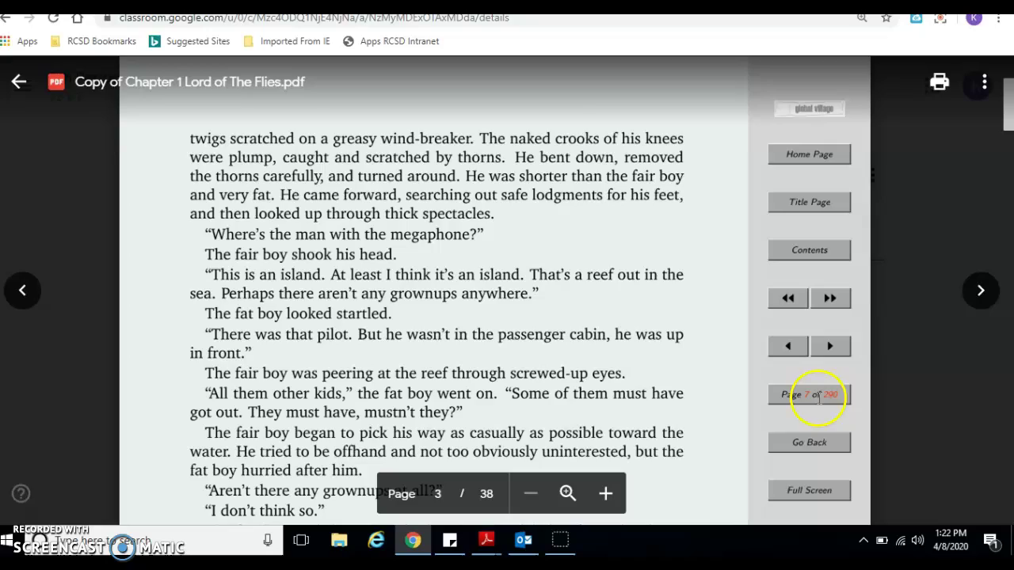
{"action": "left_click_drag", "start_coordinate": [1007, 127], "coordinate": [1008, 162]}
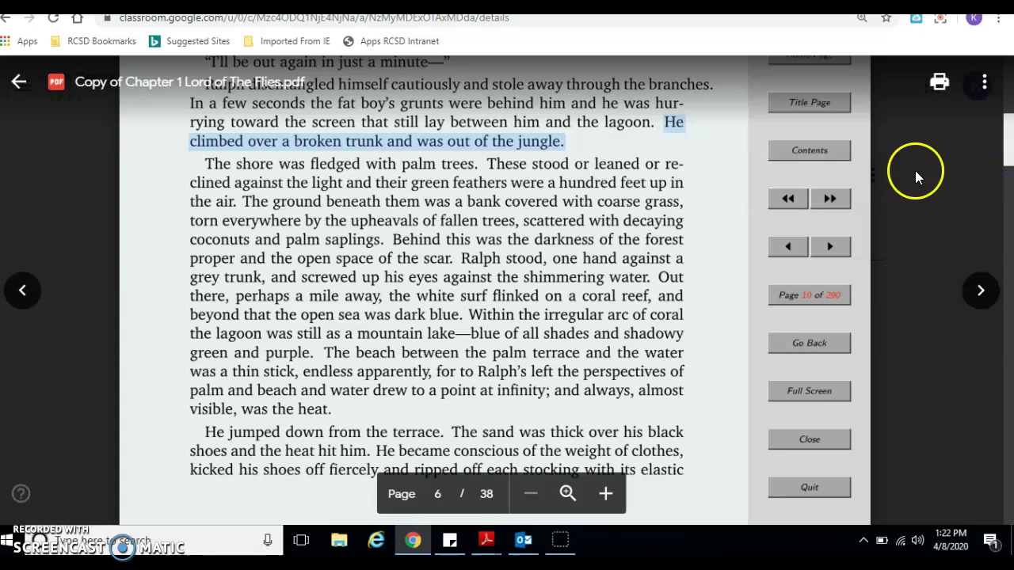
{"action": "left_click", "coordinate": [657, 164]}
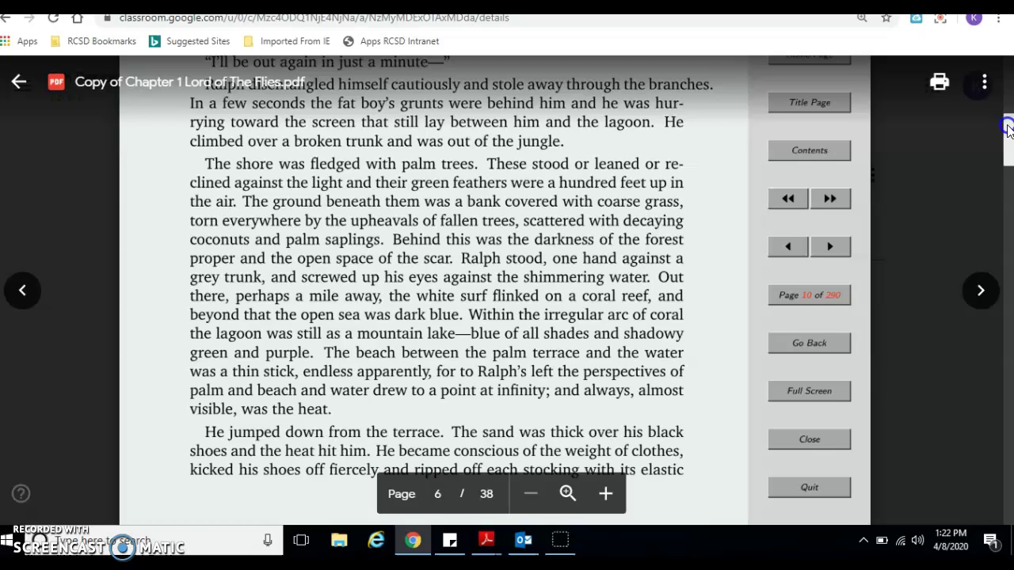
{"action": "left_click_drag", "start_coordinate": [1008, 128], "coordinate": [1008, 122]}
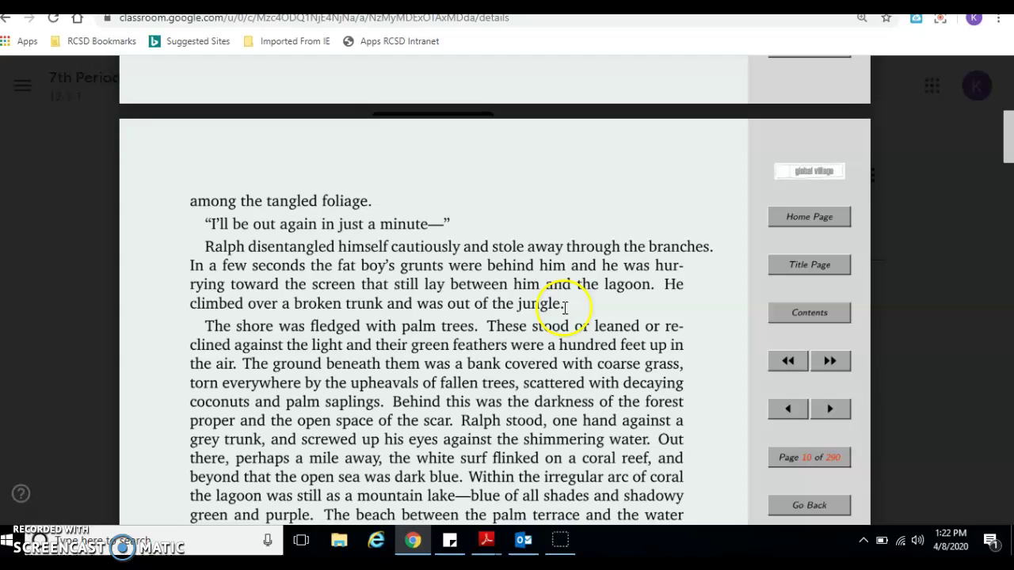
- Copy the sentence "He climbed over a broken trunk and was out of the jungle." from page 10 of the PDF
{"action": "left_click_drag", "start_coordinate": [563, 307], "coordinate": [664, 275]}
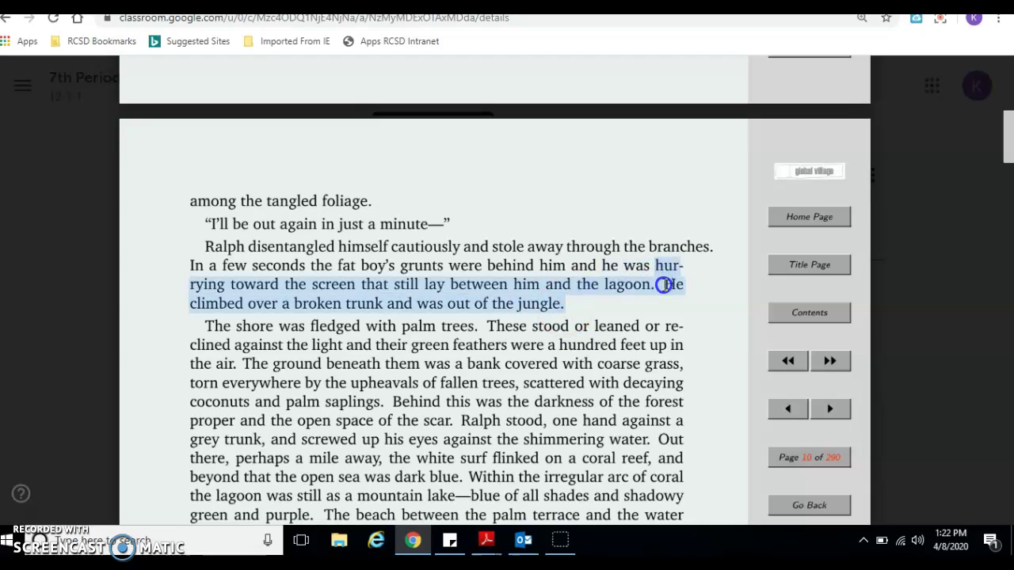
{"action": "left_click", "coordinate": [604, 321]}
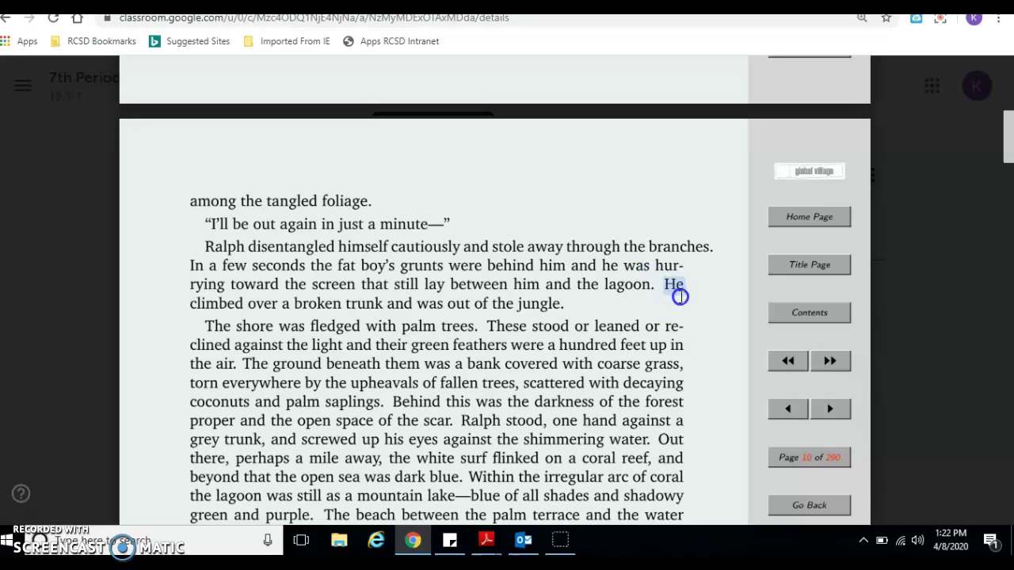
{"action": "left_click_drag", "start_coordinate": [682, 304], "coordinate": [564, 306]}
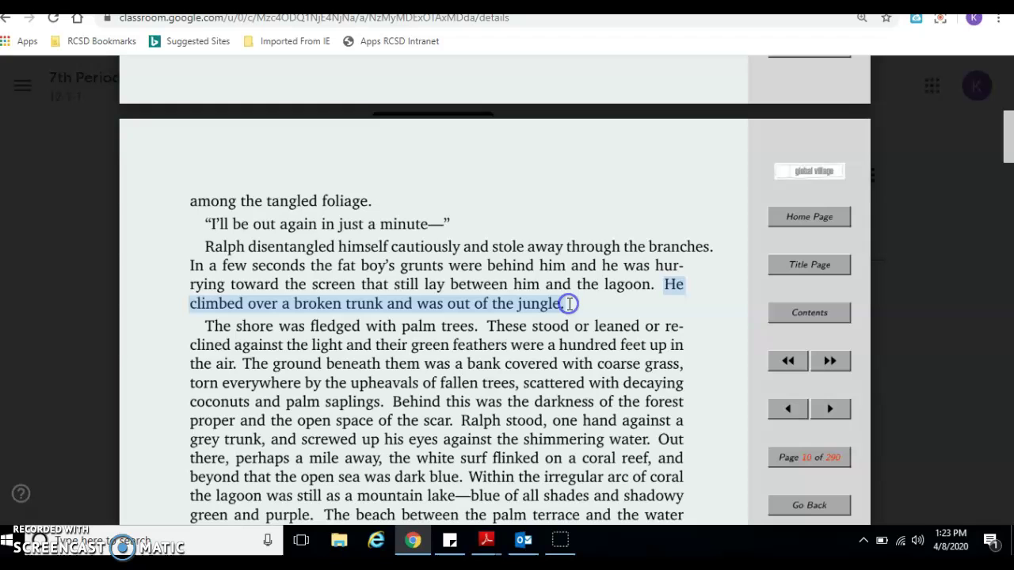
{"action": "right_click", "coordinate": [539, 305]}
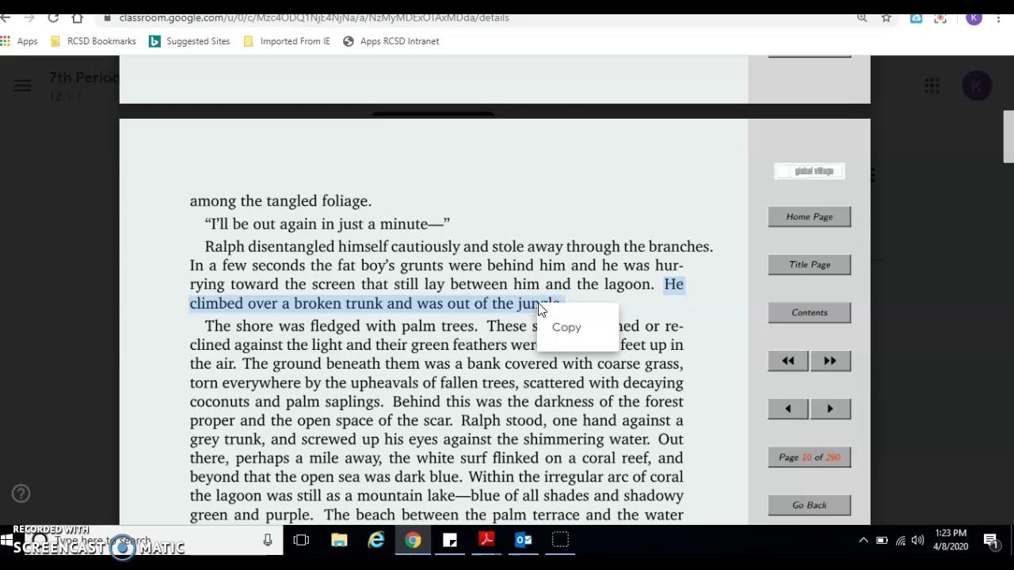
{"action": "left_click", "coordinate": [552, 327]}
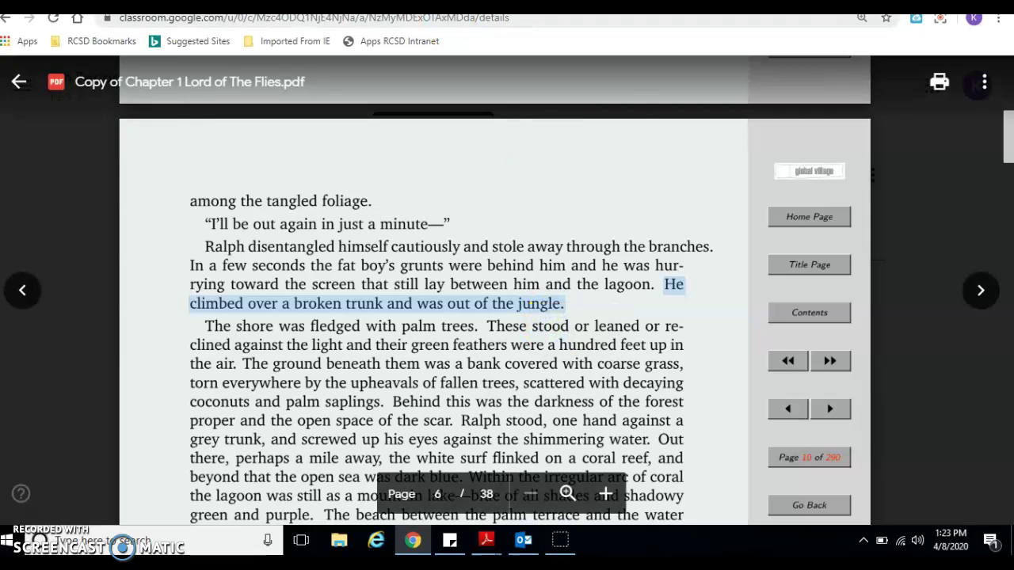
- Paste the copied sentence as a quote after "On page 10 it says" in Ralph's trait evidence in the characters document, removing the extra line breaks
{"action": "key", "text": "ctrl+Tab"}
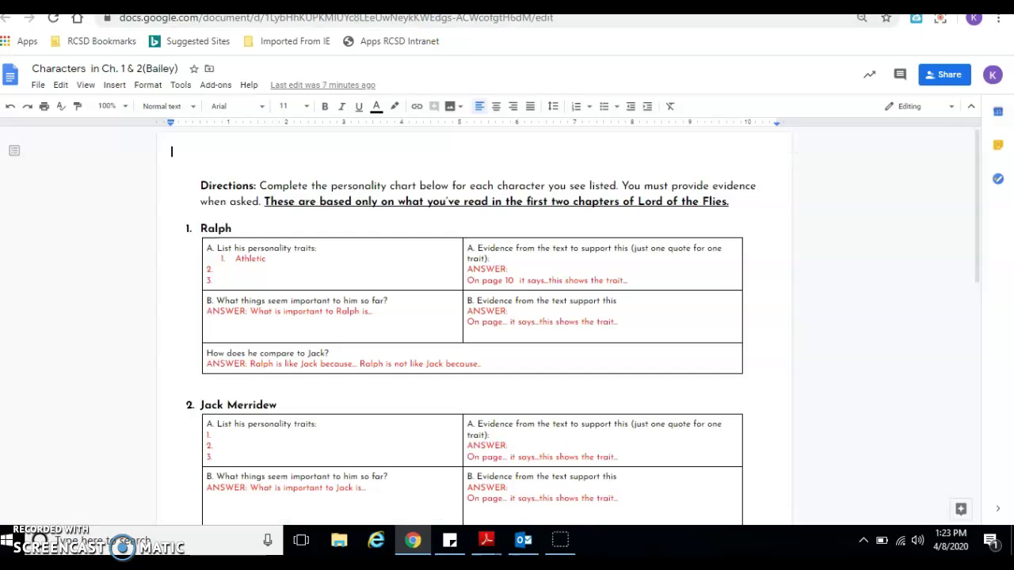
{"action": "left_click", "coordinate": [548, 281]}
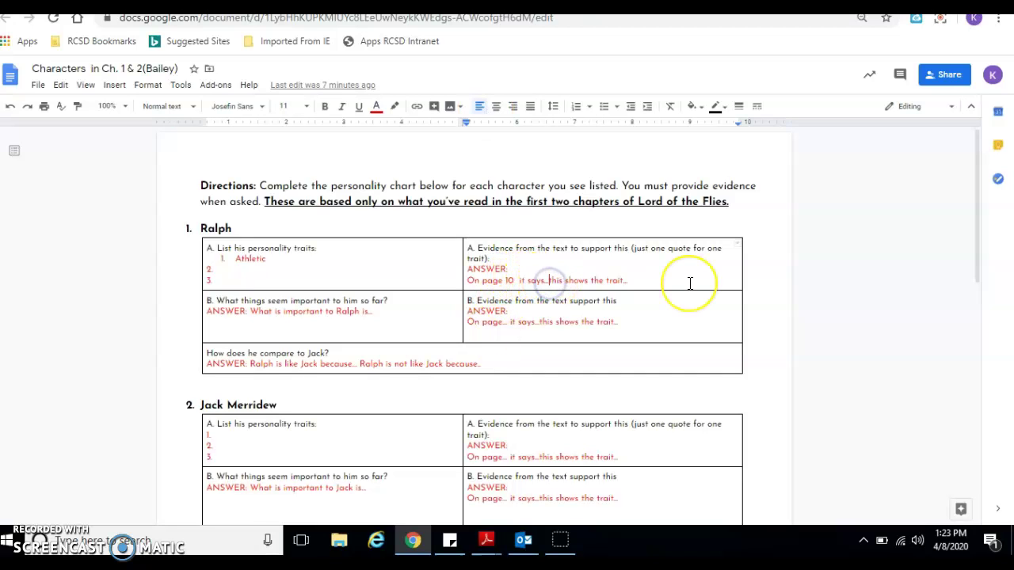
{"action": "key", "text": "BackSpace"}
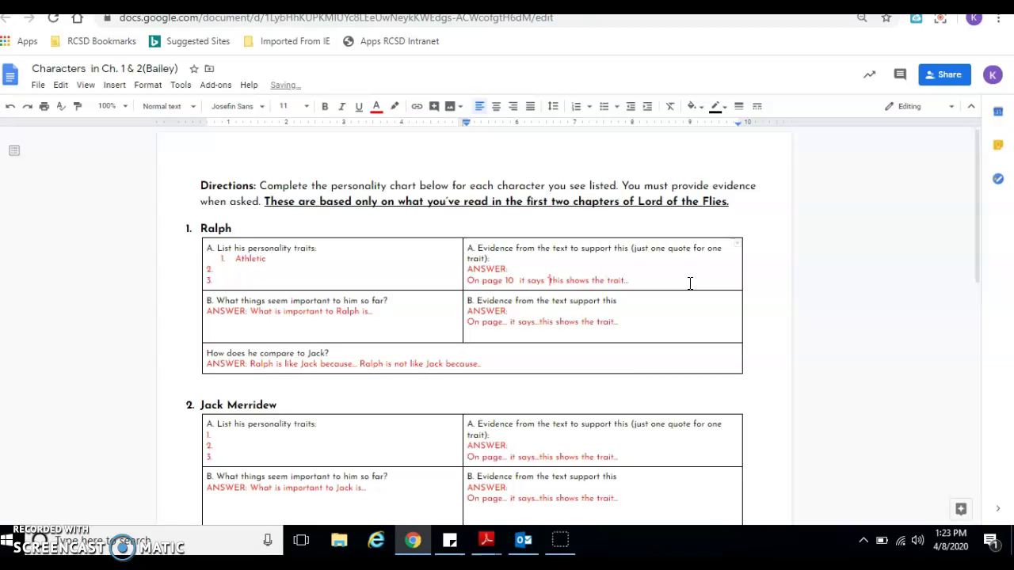
{"action": "key", "text": "ctrl+v"}
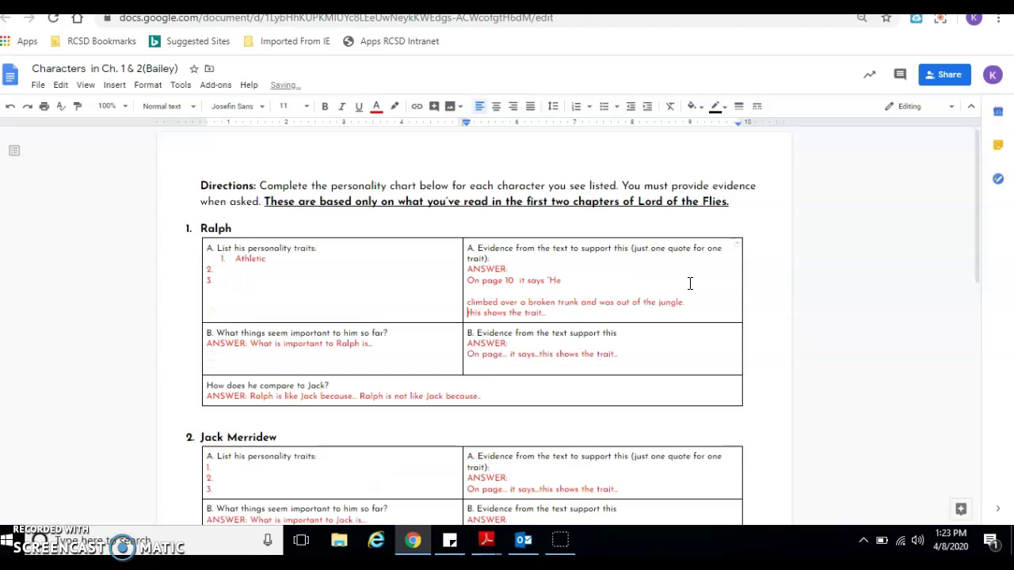
{"action": "key", "text": "BackSpace"}
{"action": "left_click", "coordinate": [471, 300]}
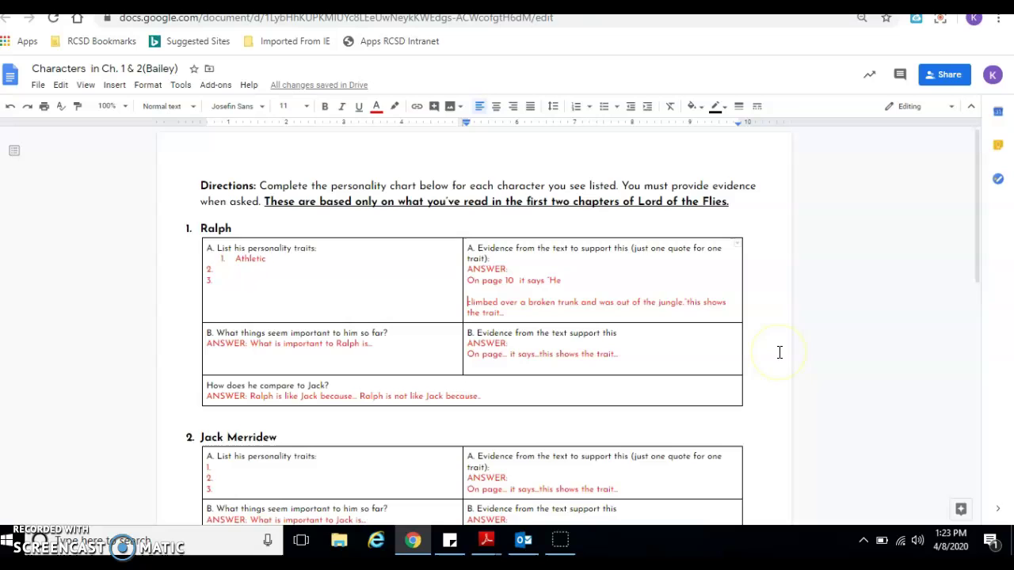
{"action": "key", "text": "BackSpace"}
{"action": "key", "text": "BackSpace"}
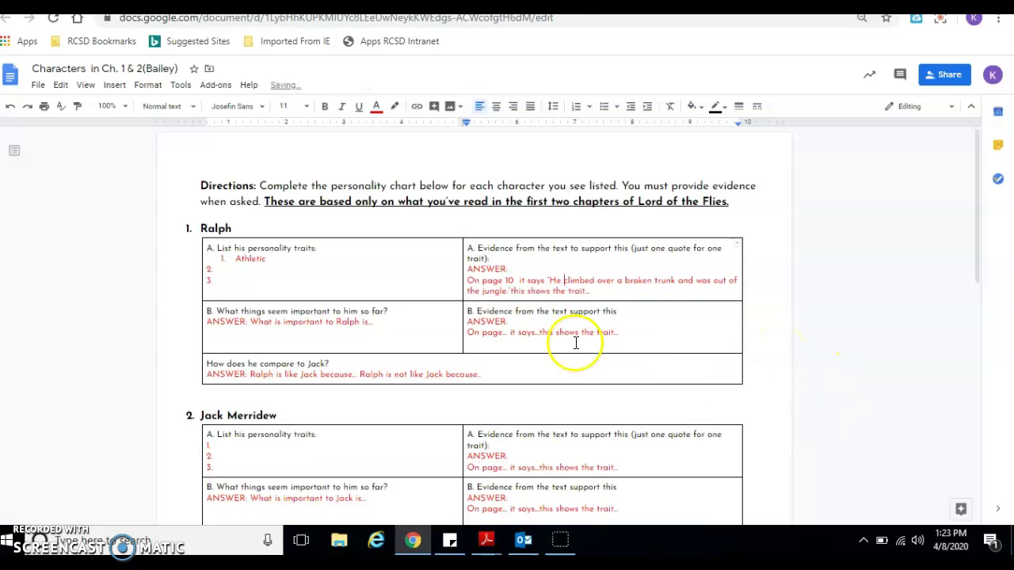
- Fix the punctuation after "jungle" in Ralph's trait evidence and complete the answer with "This shows the trait. That Ralph is atheletic."
{"action": "left_click", "coordinate": [508, 290]}
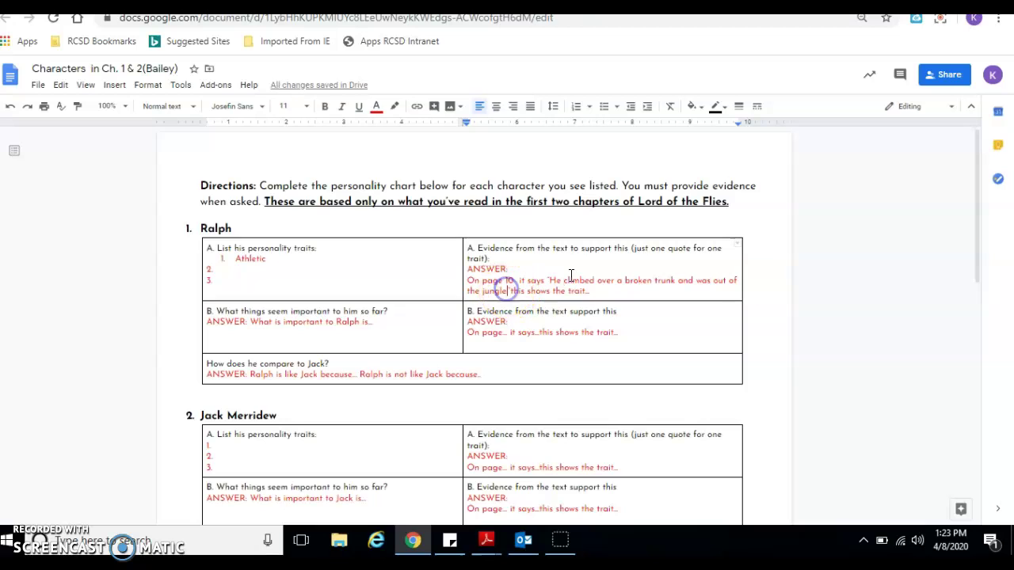
{"action": "key", "text": "BackSpace"}
{"action": "key", "text": "BackSpace"}
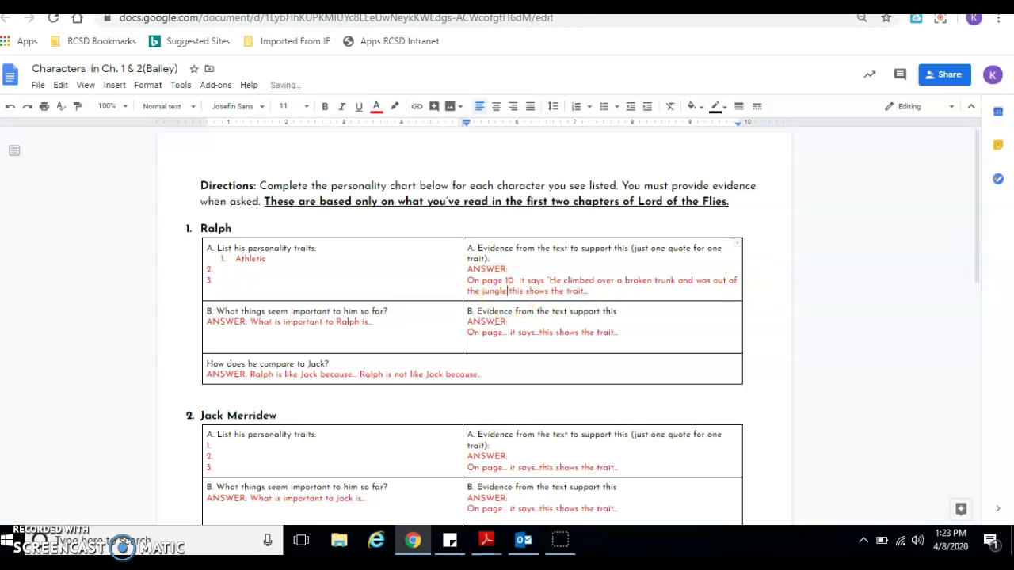
{"action": "type", "text": "\""}
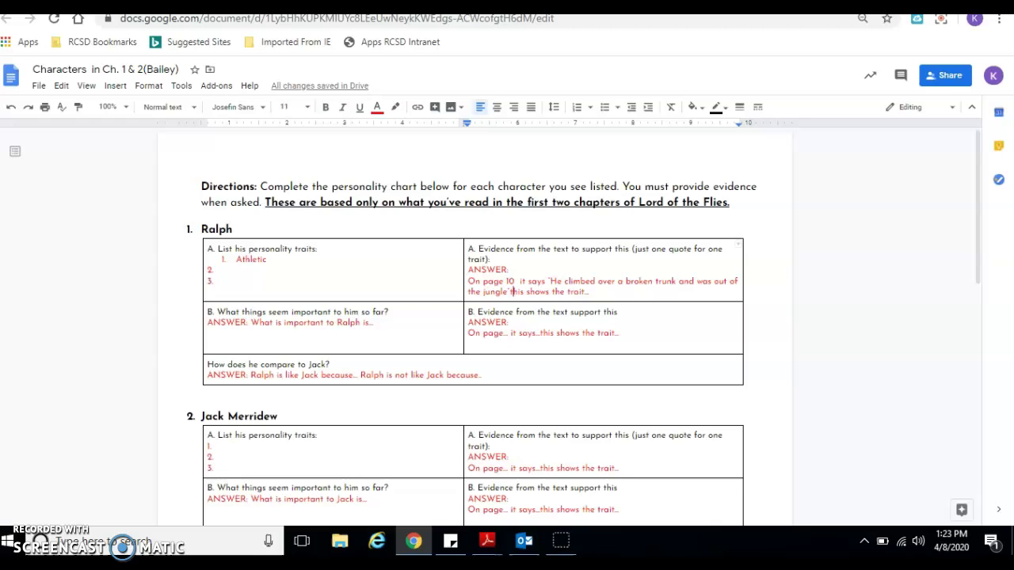
{"action": "type", "text": "\""}
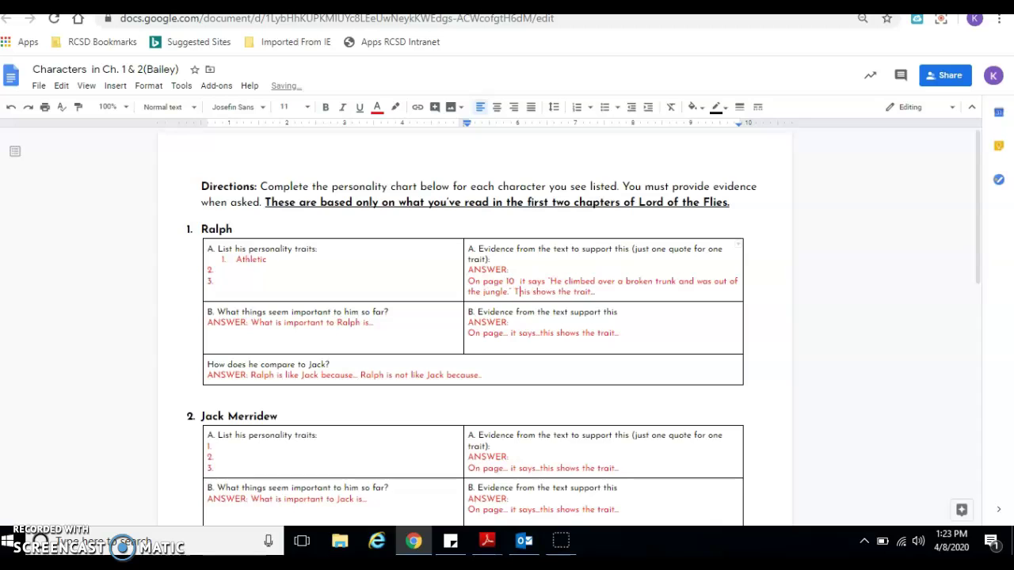
{"action": "left_click", "coordinate": [617, 294]}
{"action": "key", "text": "BackSpace"}
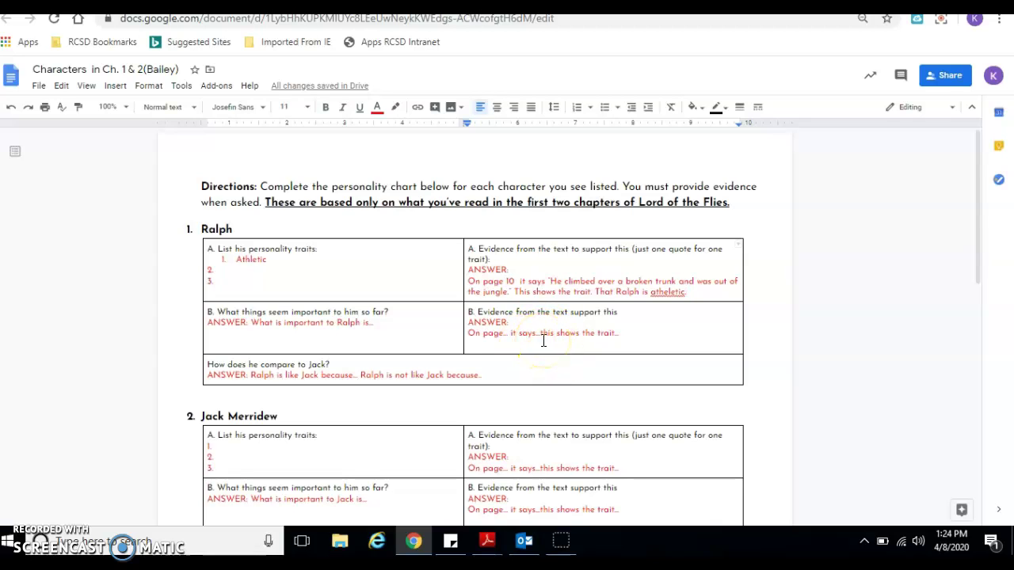
- Reword the ending of Ralph's section B evidence to "this shows what is important to Ralph is..."
{"action": "left_click", "coordinate": [616, 334]}
{"action": "key", "text": "BackSpace"}
{"action": "key", "text": "BackSpace"}
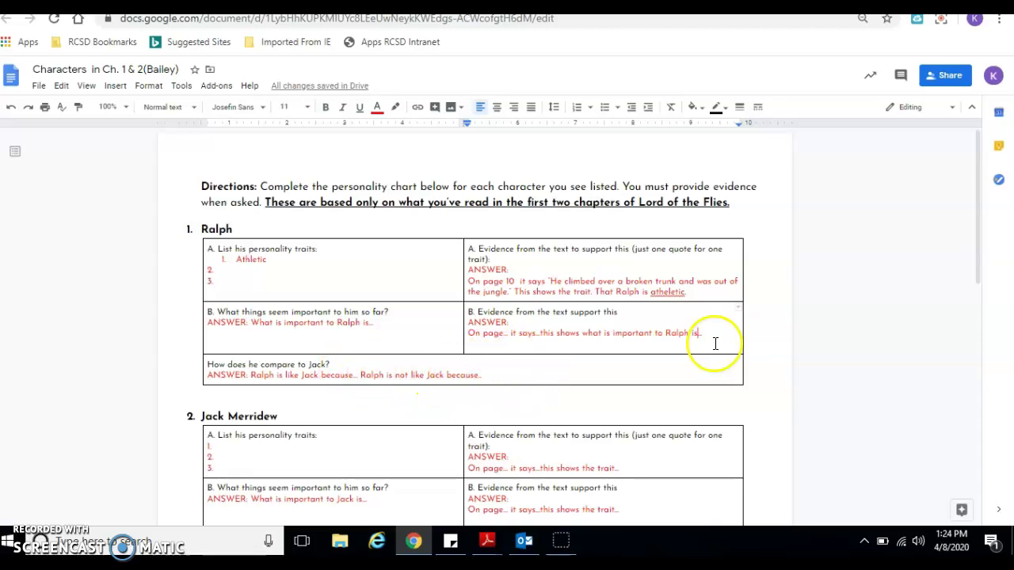
{"action": "left_click", "coordinate": [978, 206]}
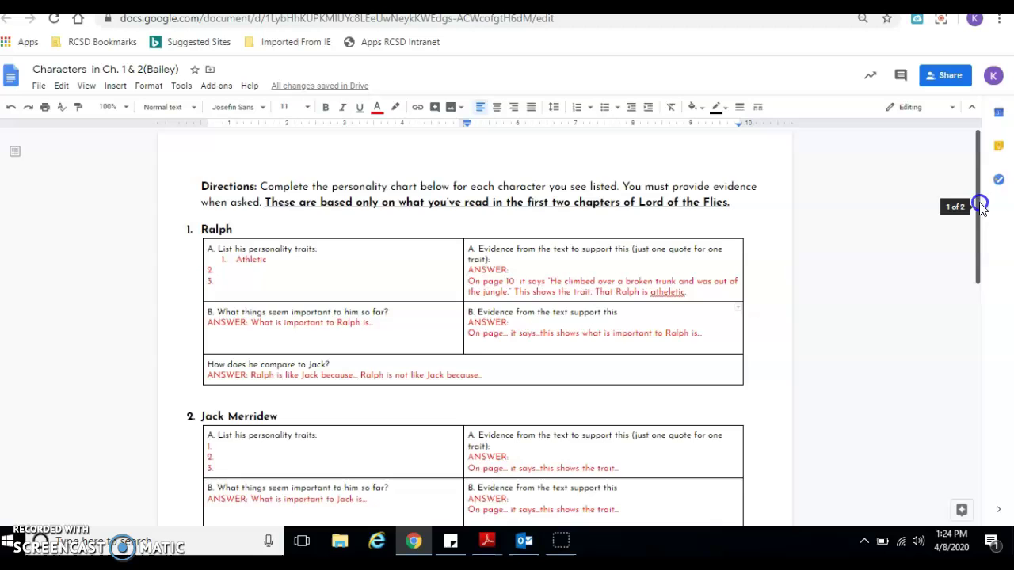
- Look through the Chapter 1 PDF up to page 27 for Jack Merridew's dialogue that could serve as trait evidence
{"action": "left_click_drag", "start_coordinate": [982, 208], "coordinate": [998, 239]}
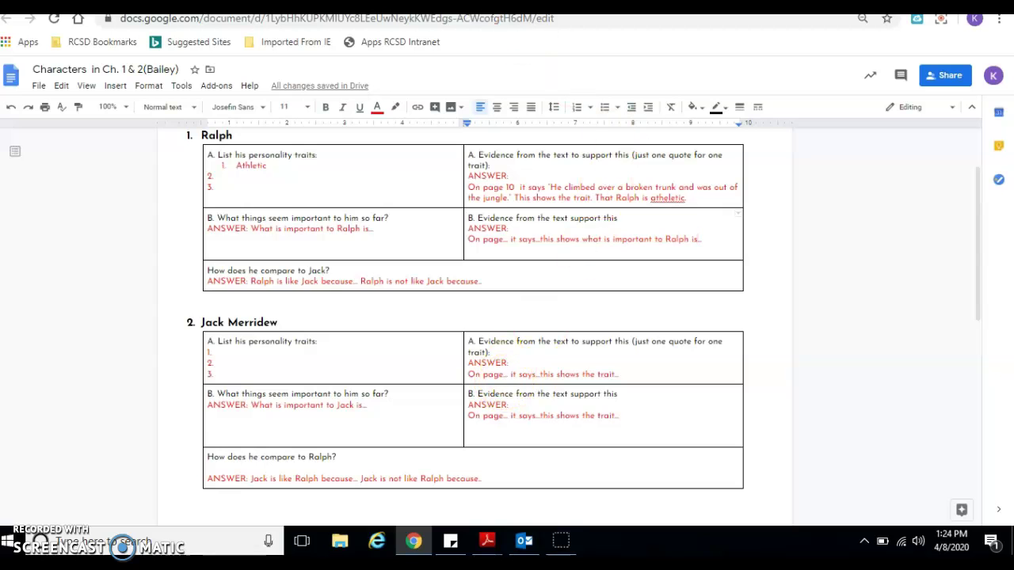
{"action": "key", "text": "ctrl+Tab"}
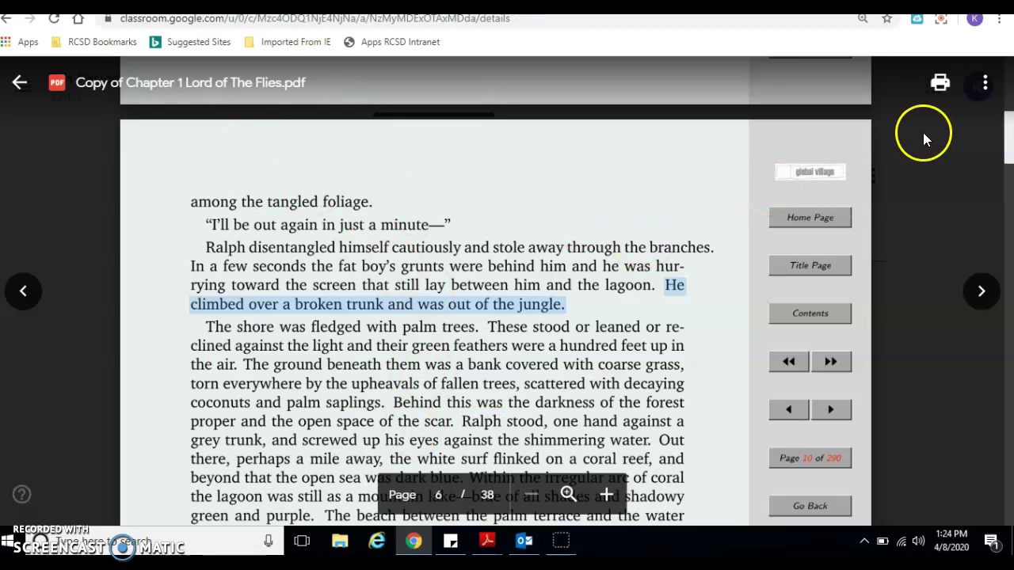
{"action": "left_click_drag", "start_coordinate": [1008, 126], "coordinate": [1008, 158]}
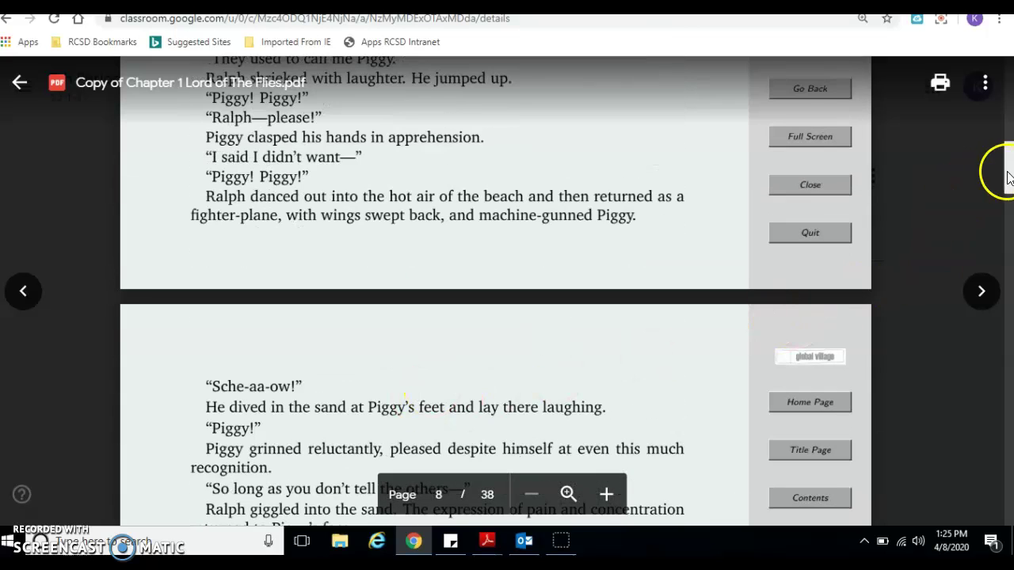
{"action": "scroll", "coordinate": [1009, 179], "scroll_direction": "down", "scroll_amount": 6}
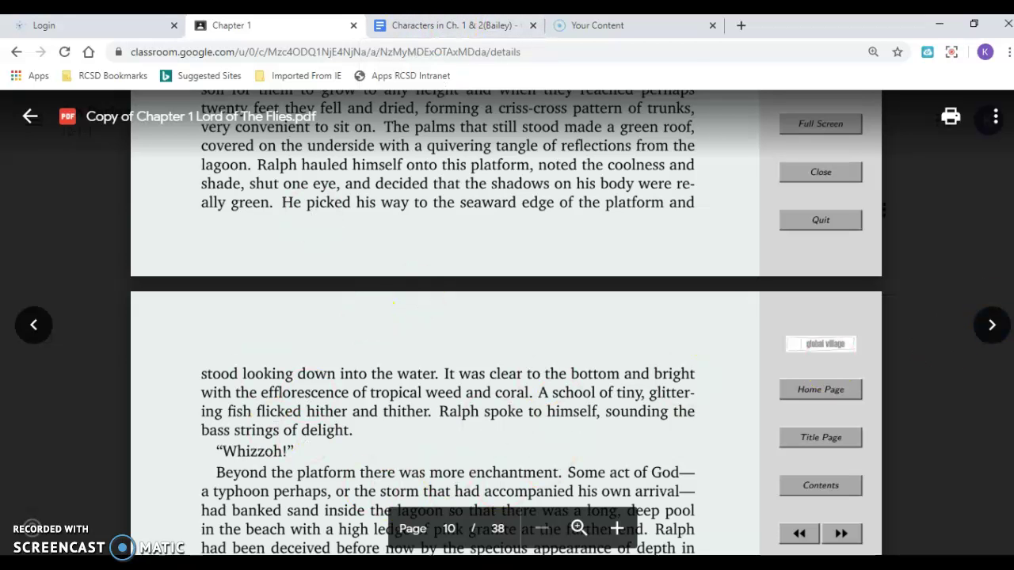
{"action": "scroll", "coordinate": [506, 322], "scroll_direction": "down", "scroll_amount": 10}
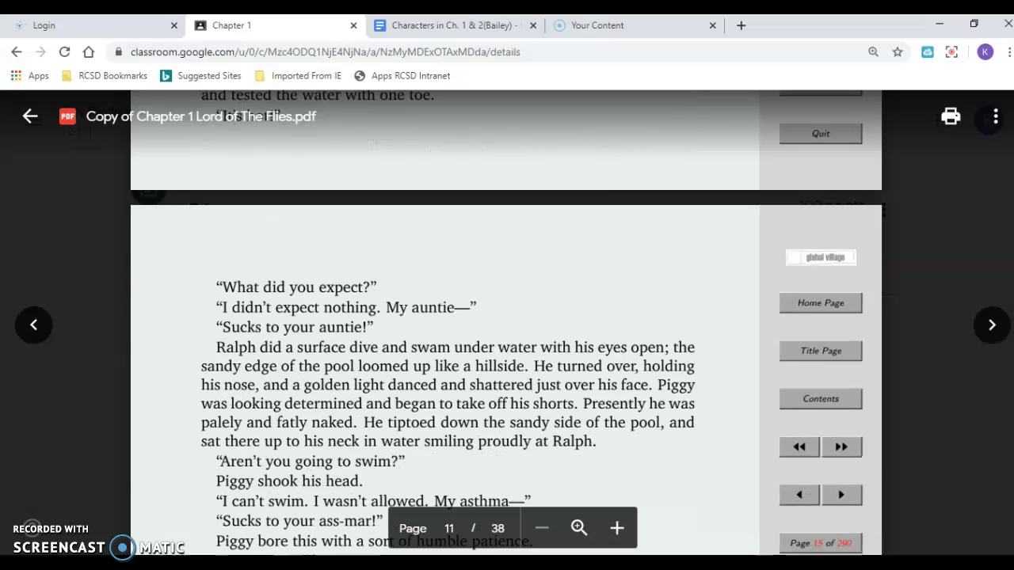
{"action": "scroll", "coordinate": [506, 322], "scroll_direction": "down", "scroll_amount": 4}
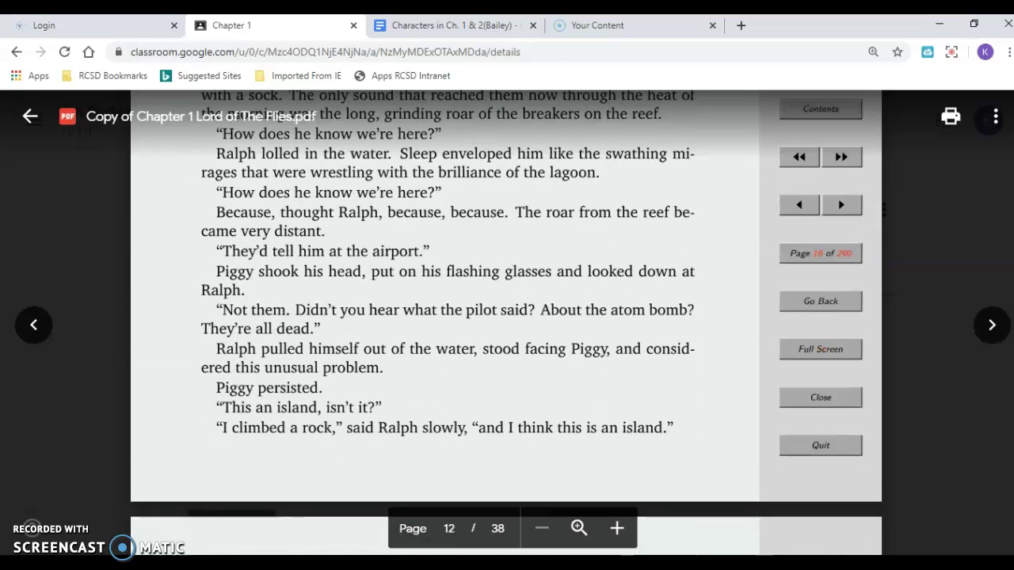
{"action": "scroll", "coordinate": [506, 322], "scroll_direction": "down", "scroll_amount": 12}
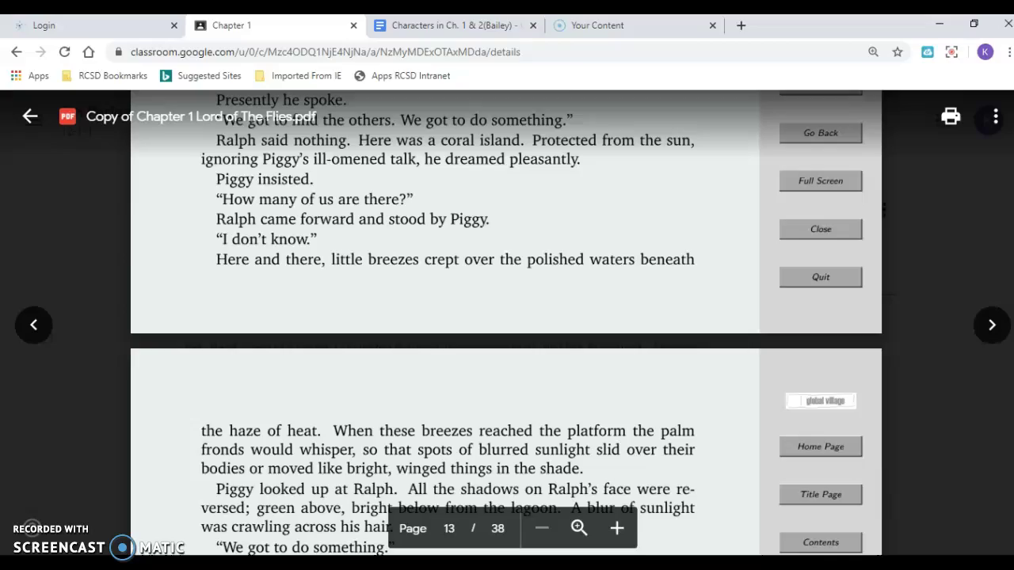
{"action": "scroll", "coordinate": [506, 322], "scroll_direction": "down", "scroll_amount": 20}
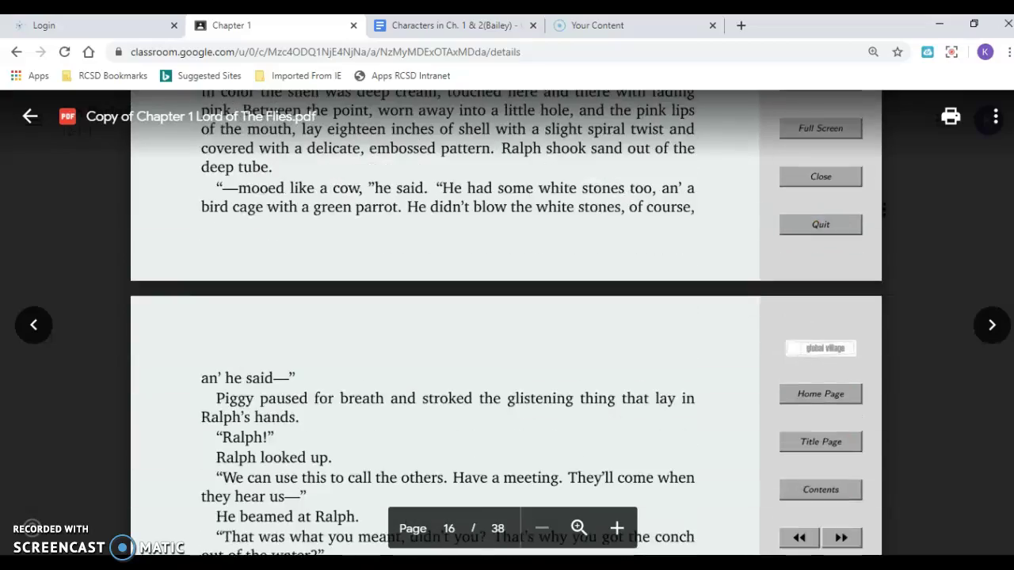
{"action": "scroll", "coordinate": [506, 322], "scroll_direction": "down", "scroll_amount": 10}
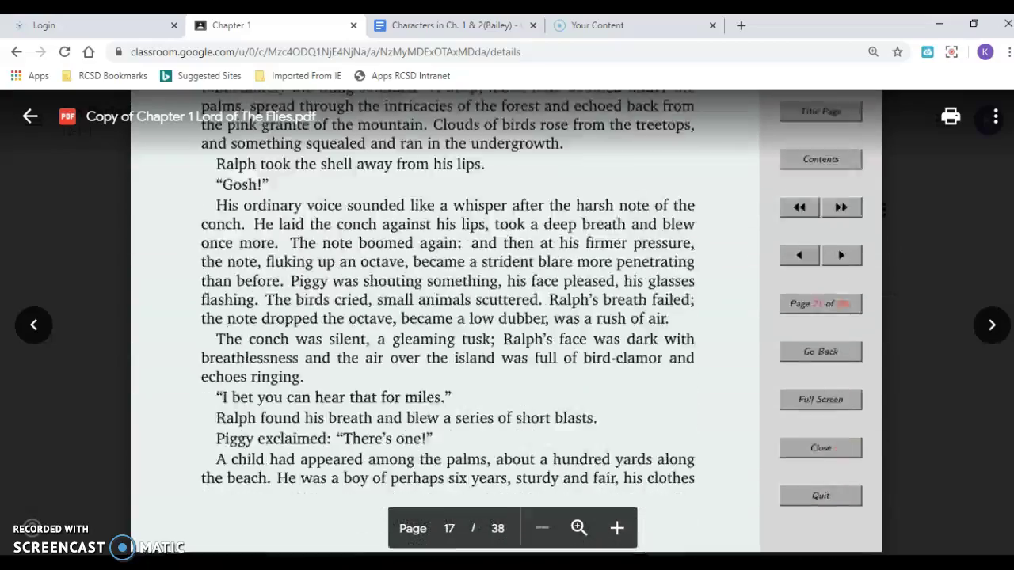
{"action": "scroll", "coordinate": [506, 322], "scroll_direction": "down", "scroll_amount": 6}
{"action": "scroll", "coordinate": [506, 322], "scroll_direction": "down", "scroll_amount": 8}
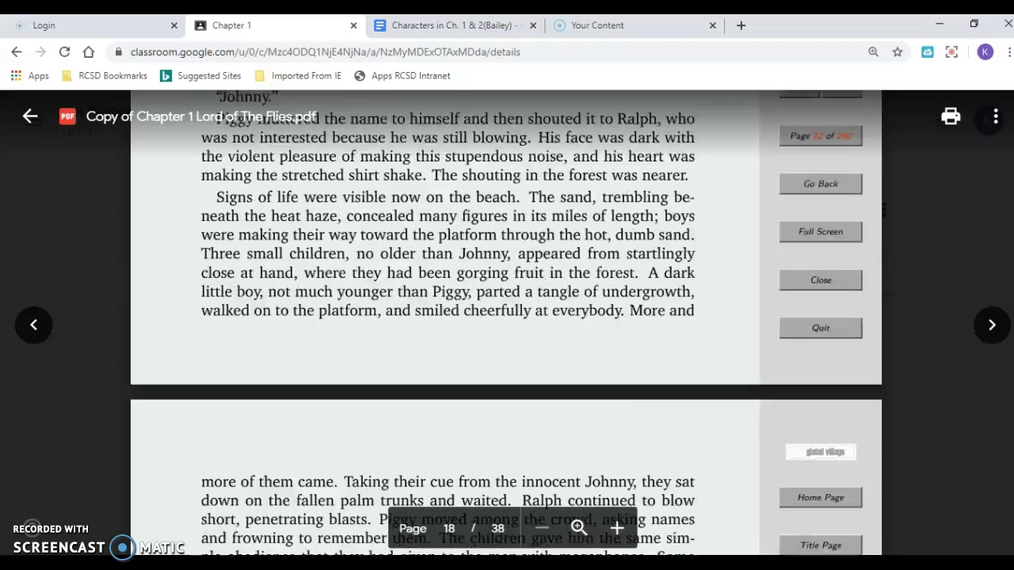
{"action": "scroll", "coordinate": [506, 323], "scroll_direction": "down", "scroll_amount": 10}
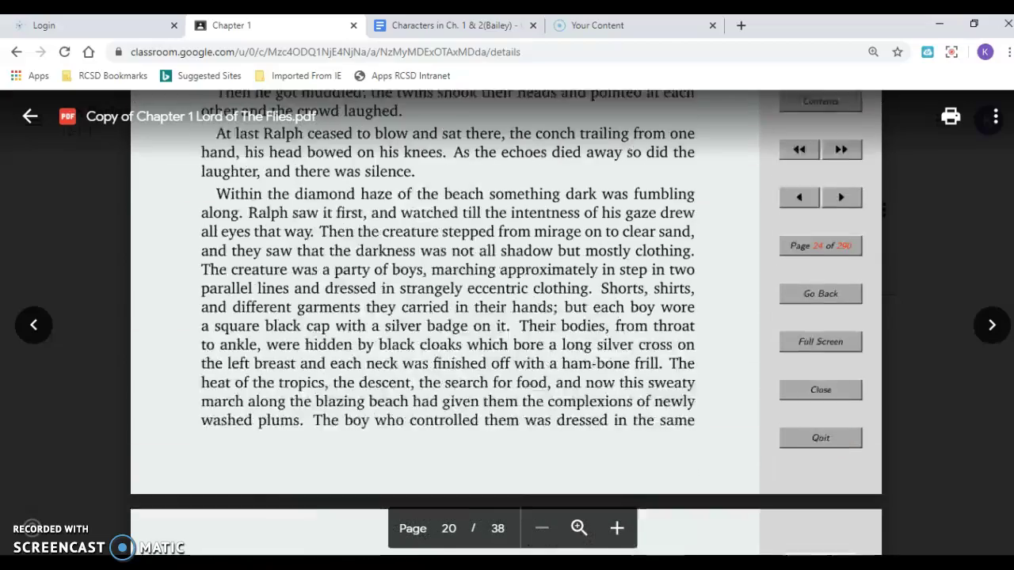
{"action": "scroll", "coordinate": [506, 323], "scroll_direction": "down", "scroll_amount": 15}
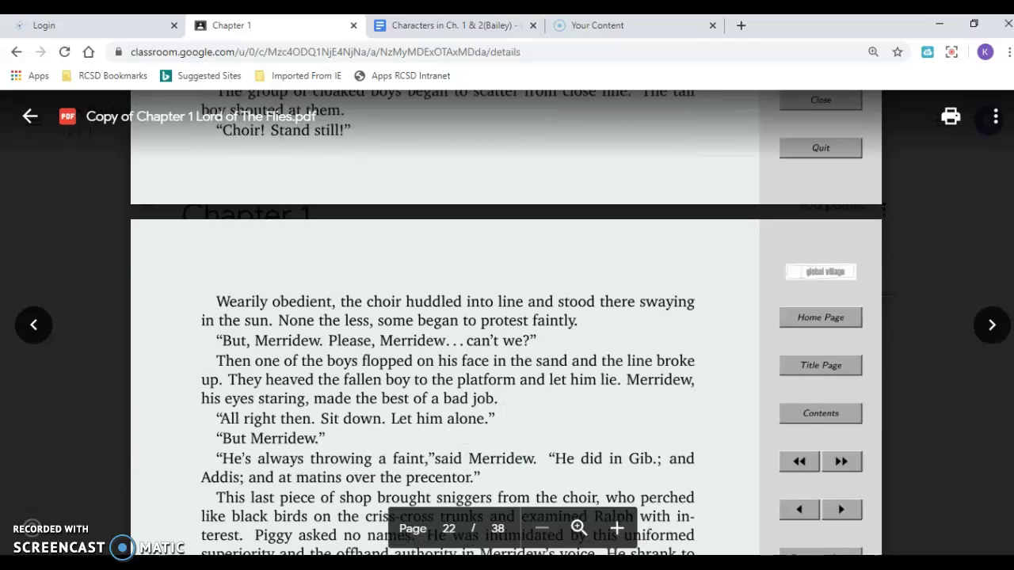
{"action": "scroll", "coordinate": [506, 323], "scroll_direction": "down", "scroll_amount": 10}
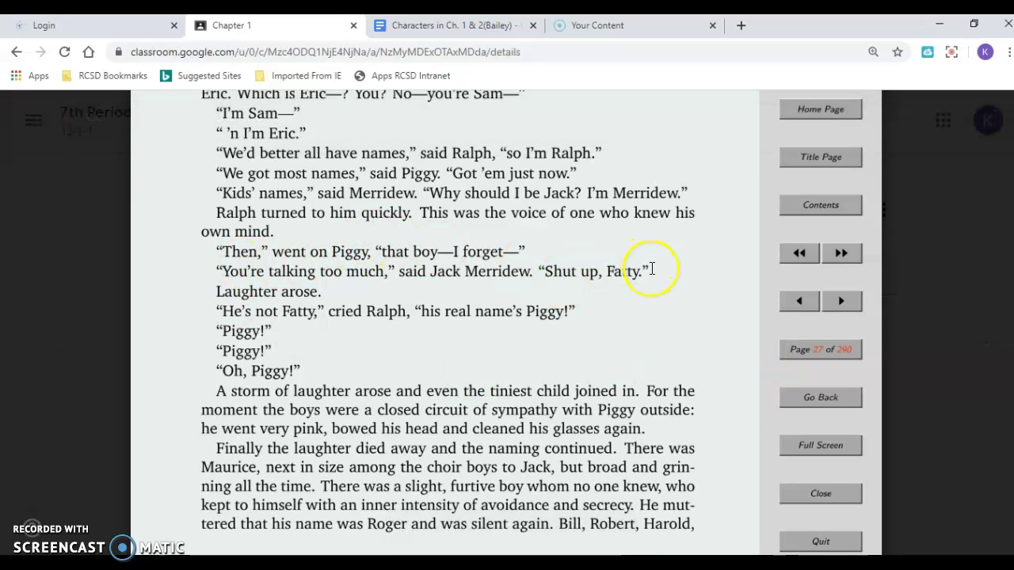
{"action": "left_click", "coordinate": [472, 254]}
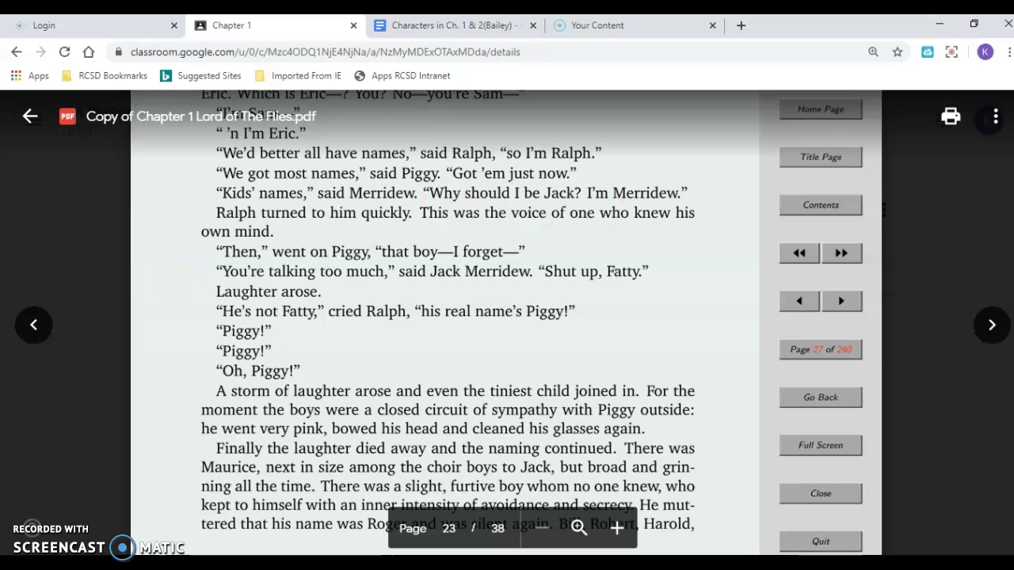
- Compare Jack Merridew's evidence and comparison prompts in the characters document with his lines on page 27 of the PDF
{"action": "left_click", "coordinate": [462, 26]}
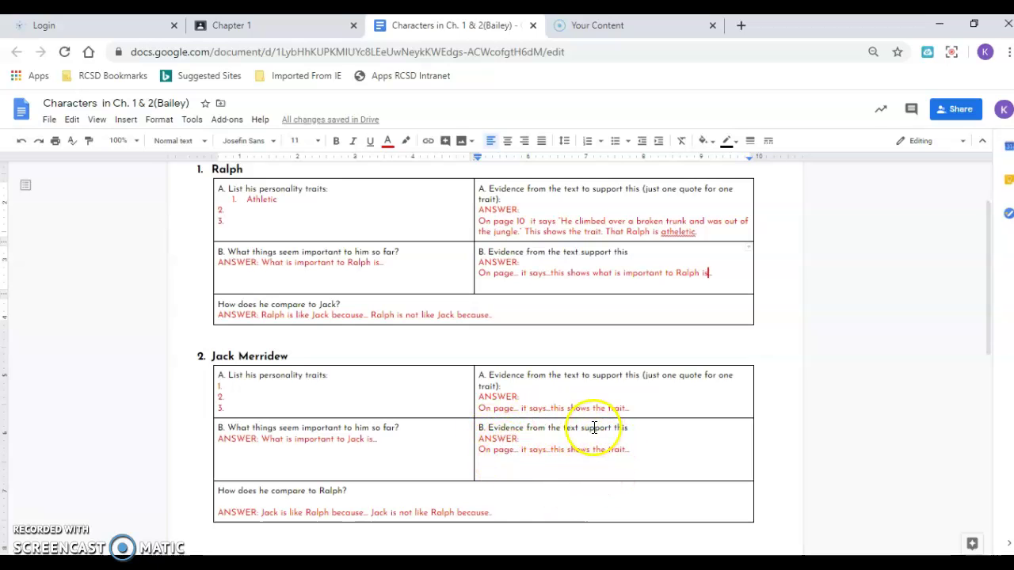
{"action": "left_click", "coordinate": [336, 29]}
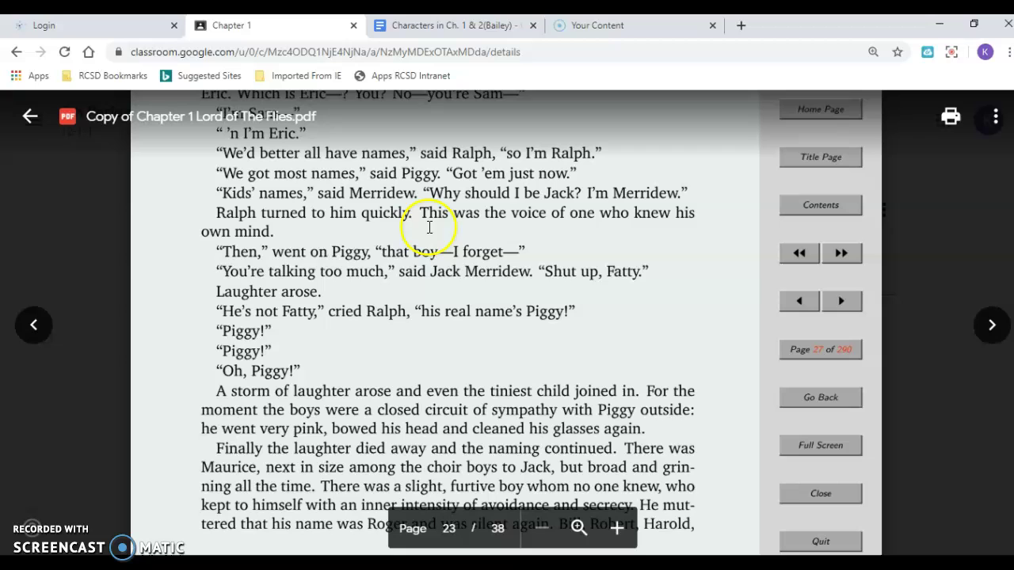
{"action": "left_click", "coordinate": [436, 26]}
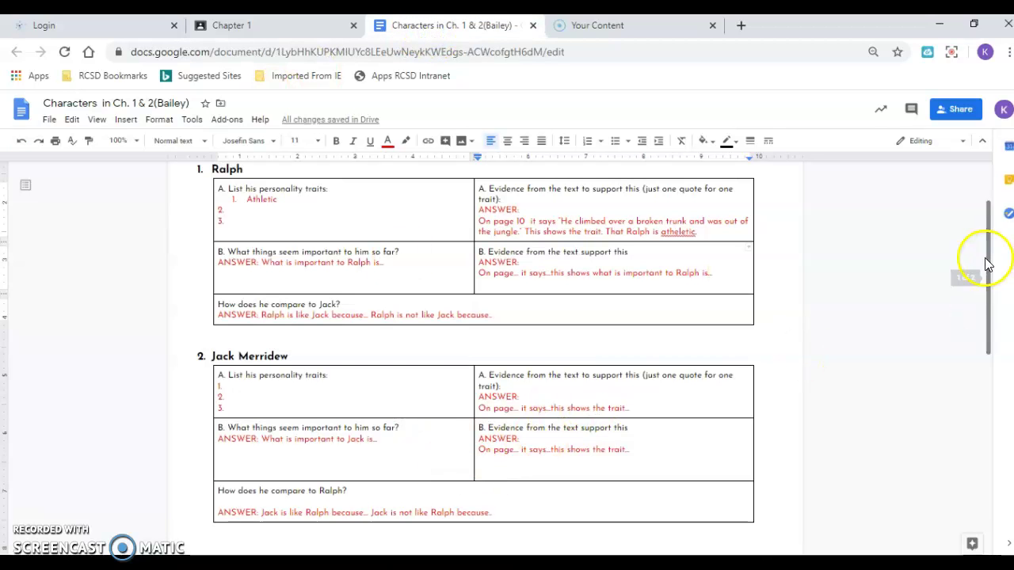
{"action": "left_click_drag", "start_coordinate": [989, 263], "coordinate": [995, 287]}
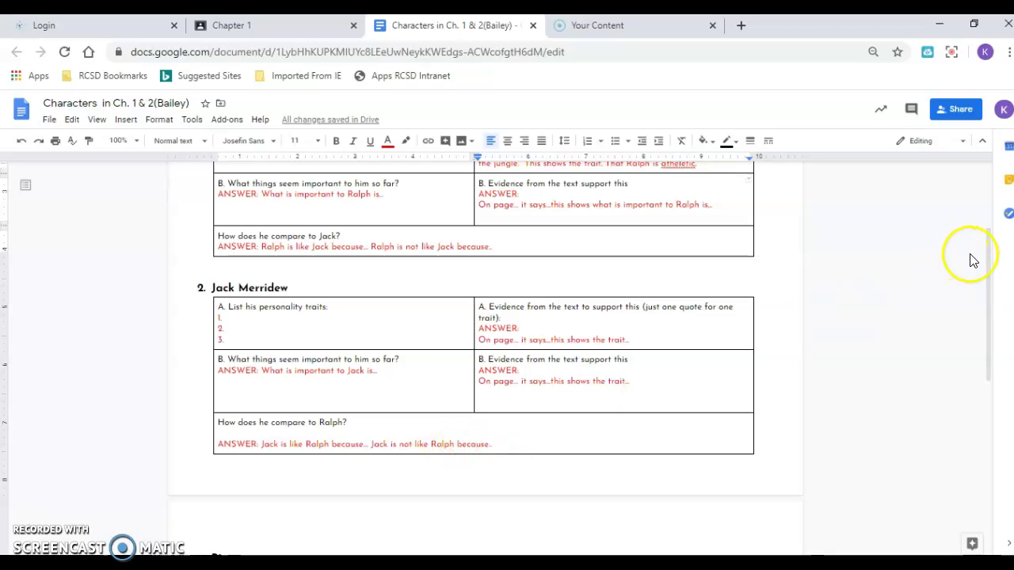
- Reword the ending of Piggy's section B evidence to "this shows what is important to piggy..."
{"action": "left_click_drag", "start_coordinate": [989, 269], "coordinate": [1007, 429]}
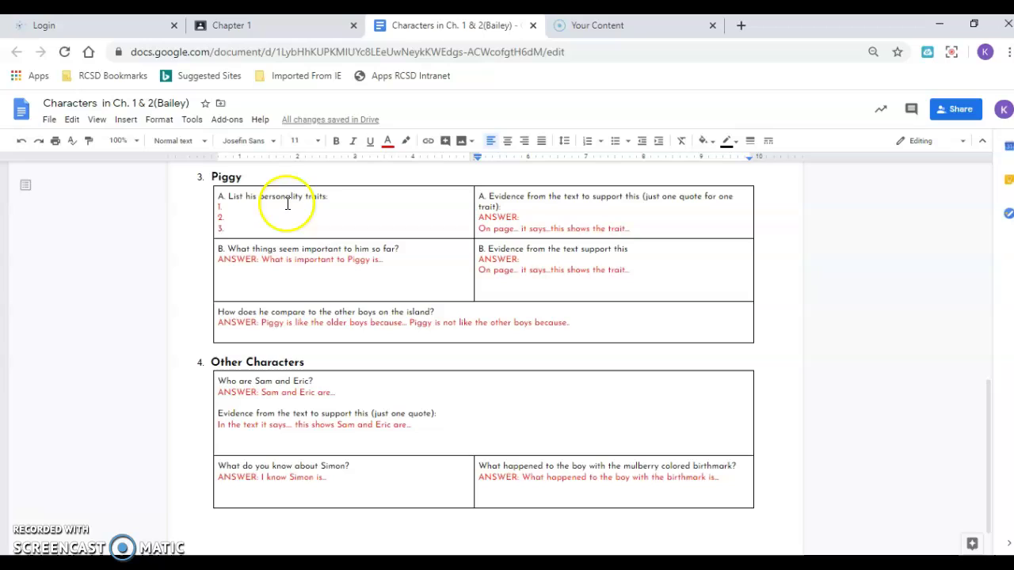
{"action": "left_click", "coordinate": [623, 272]}
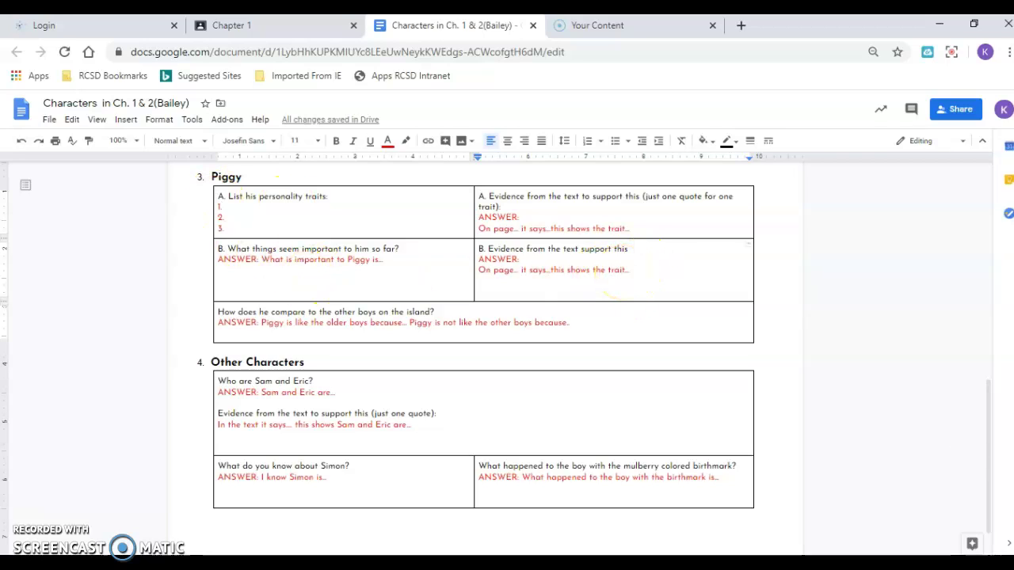
{"action": "key", "text": "Delete"}
{"action": "key", "text": "Delete"}
{"action": "key", "text": "Delete"}
{"action": "key", "text": "Delete"}
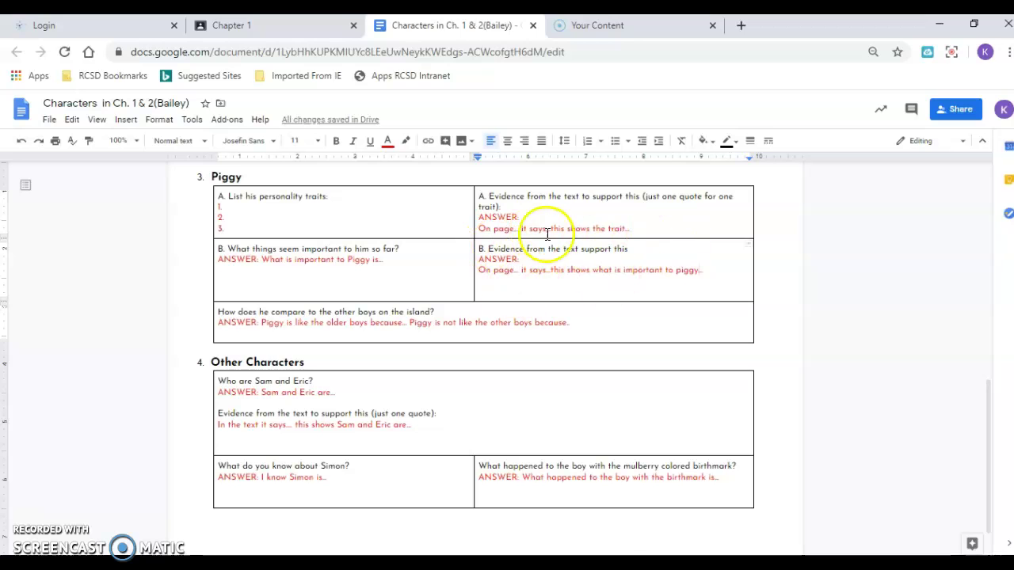
- Change "older" to "other" in Piggy's comparison answer so it reads "Piggy is like the other boys because..."
{"action": "left_click", "coordinate": [261, 26]}
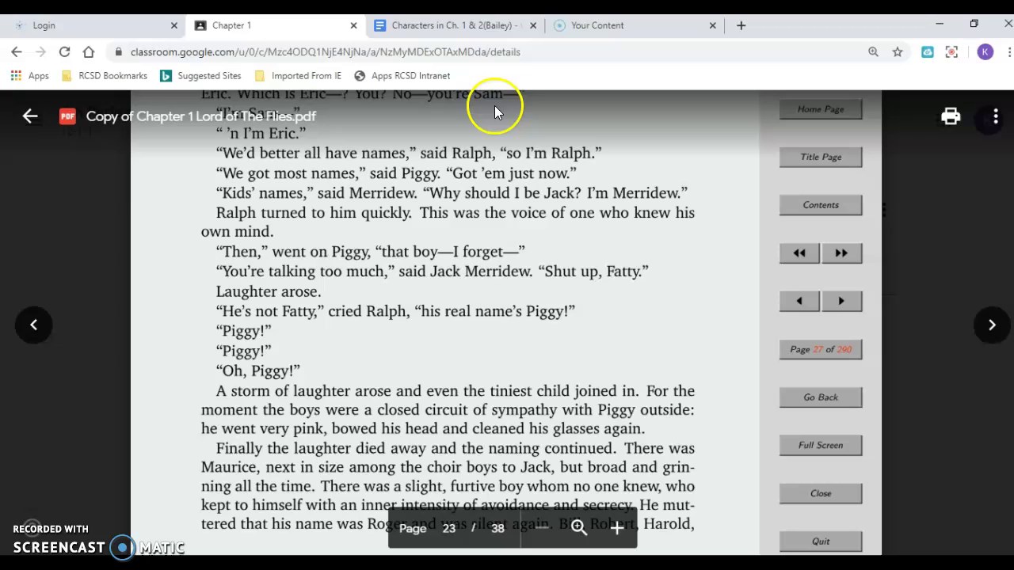
{"action": "left_click", "coordinate": [447, 25]}
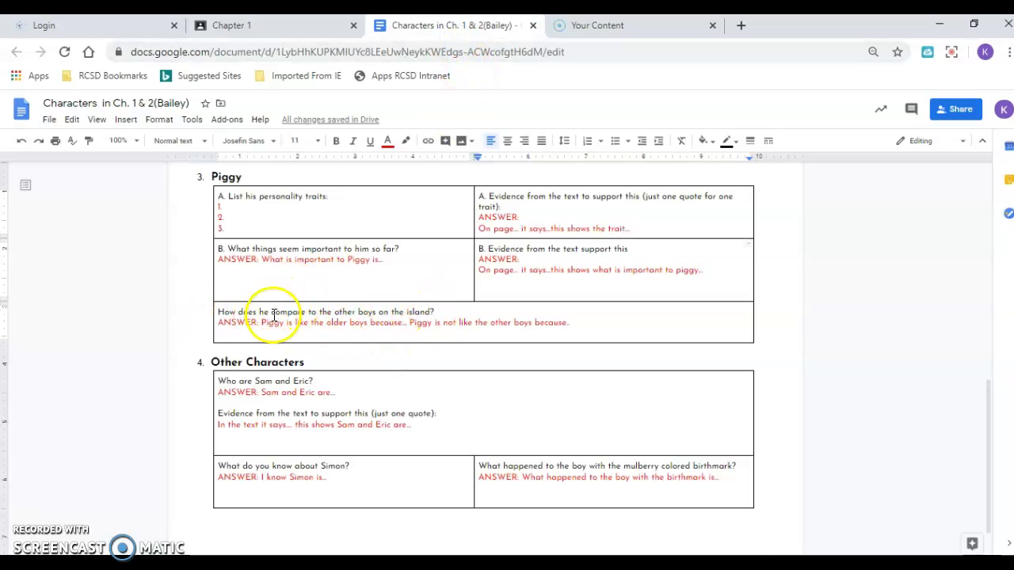
{"action": "left_click", "coordinate": [346, 322]}
{"action": "key", "text": "BackSpace"}
{"action": "key", "text": "BackSpace"}
{"action": "key", "text": "BackSpace"}
{"action": "key", "text": "BackSpace"}
{"action": "type", "text": "the"}
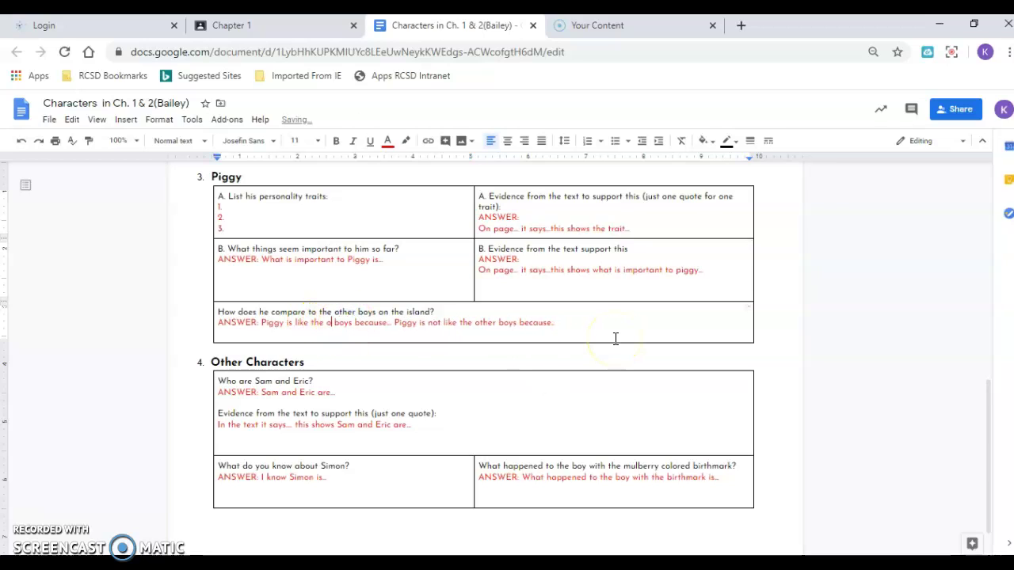
{"action": "type", "text": "r"}
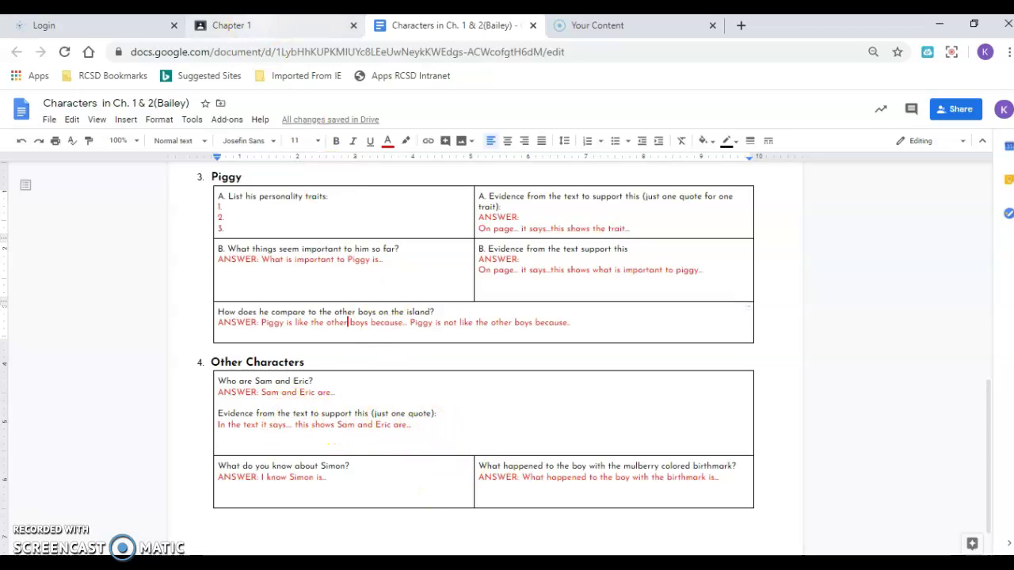
- Check page 27 of the PDF against the Other Characters questions and review the characters document from its directions
{"action": "left_click", "coordinate": [263, 30]}
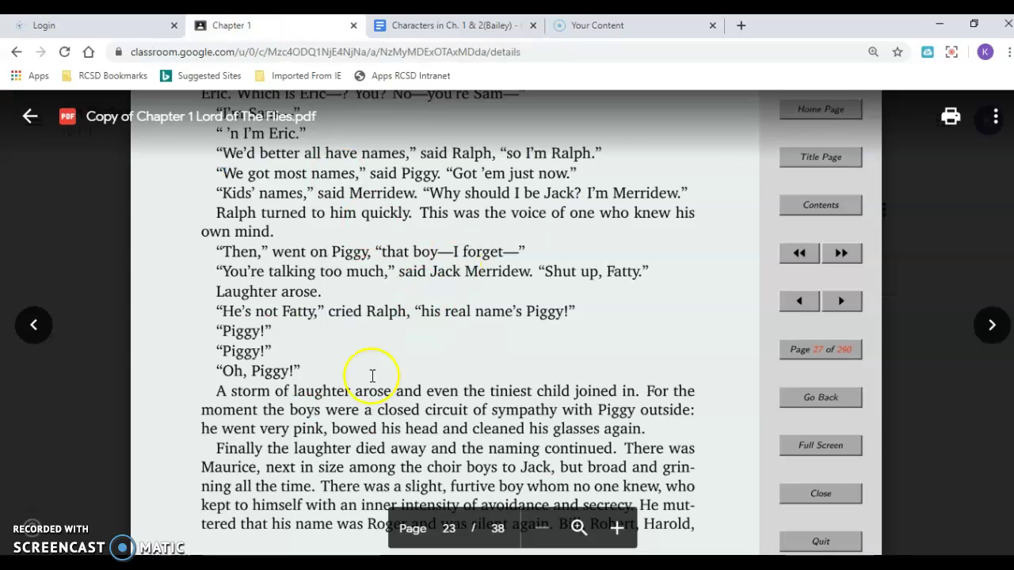
{"action": "left_click", "coordinate": [427, 23]}
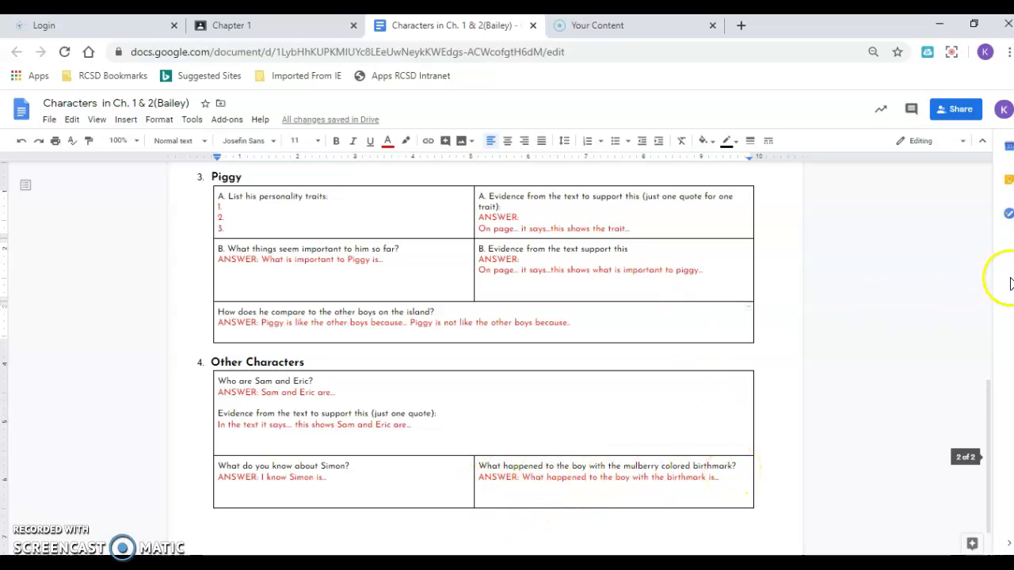
{"action": "left_click", "coordinate": [988, 393]}
{"action": "left_click_drag", "start_coordinate": [988, 393], "coordinate": [966, 148]}
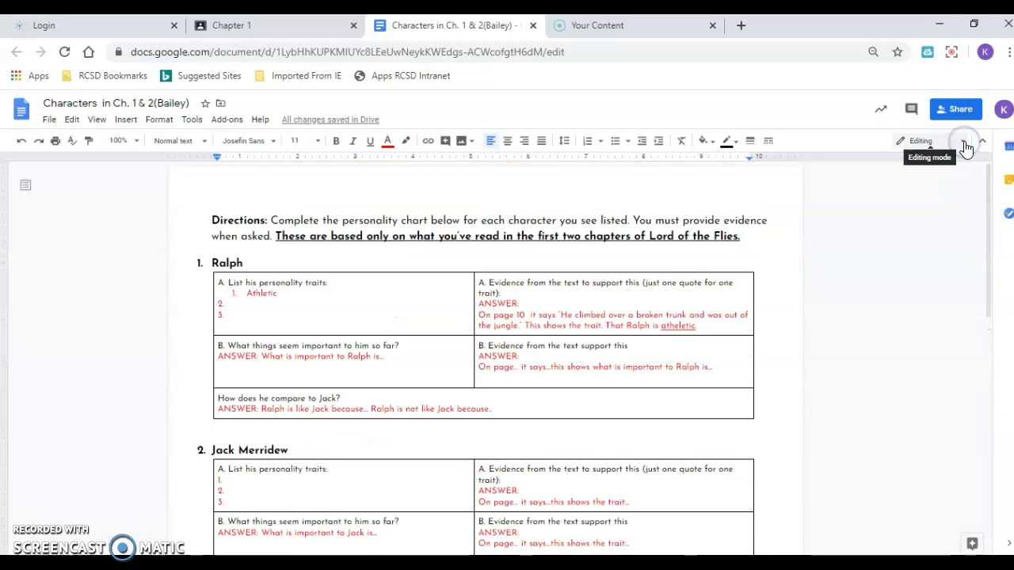
{"action": "left_click", "coordinate": [828, 146]}
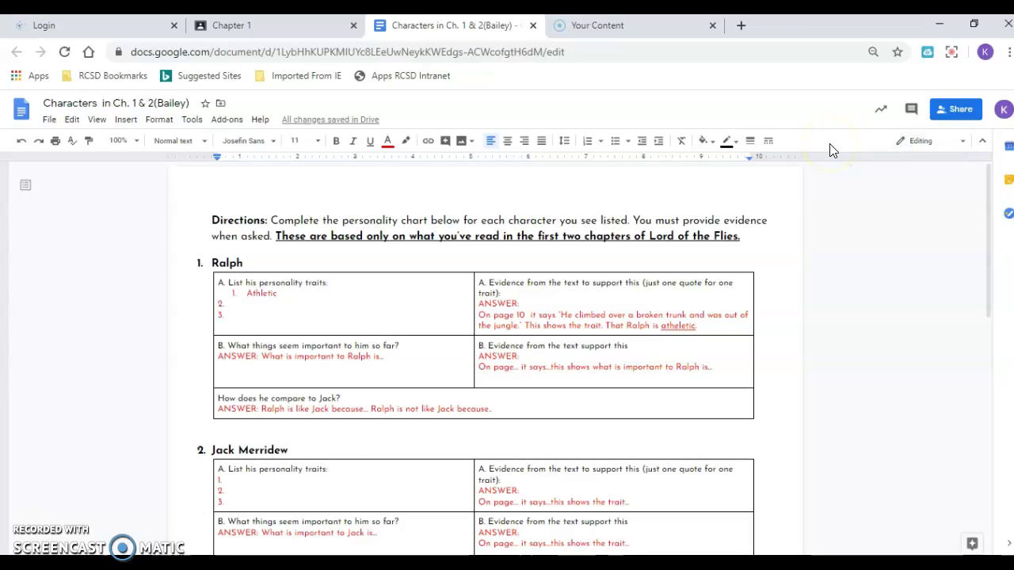
{"action": "left_click", "coordinate": [243, 281]}
{"action": "left_click", "coordinate": [388, 276]}
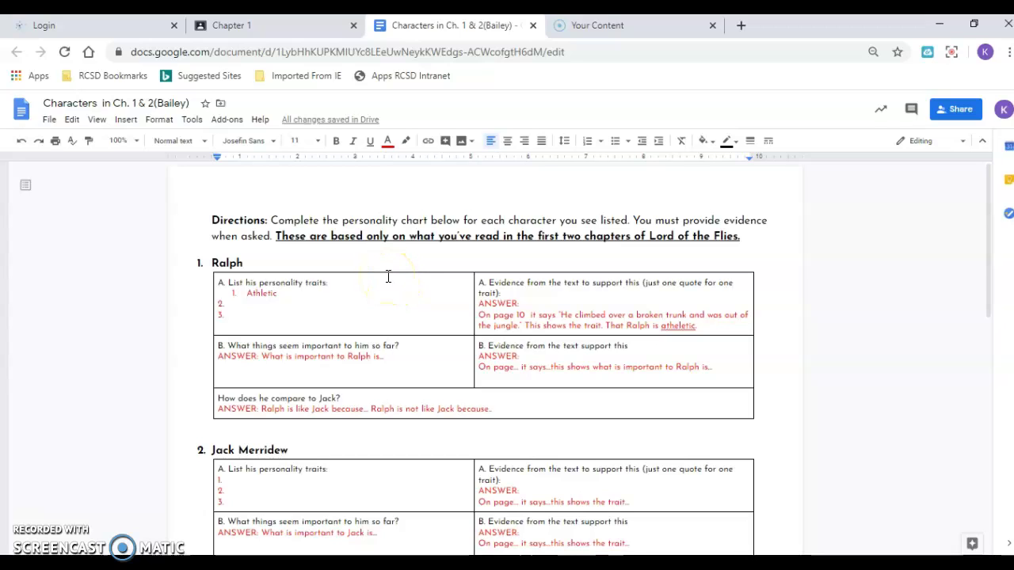